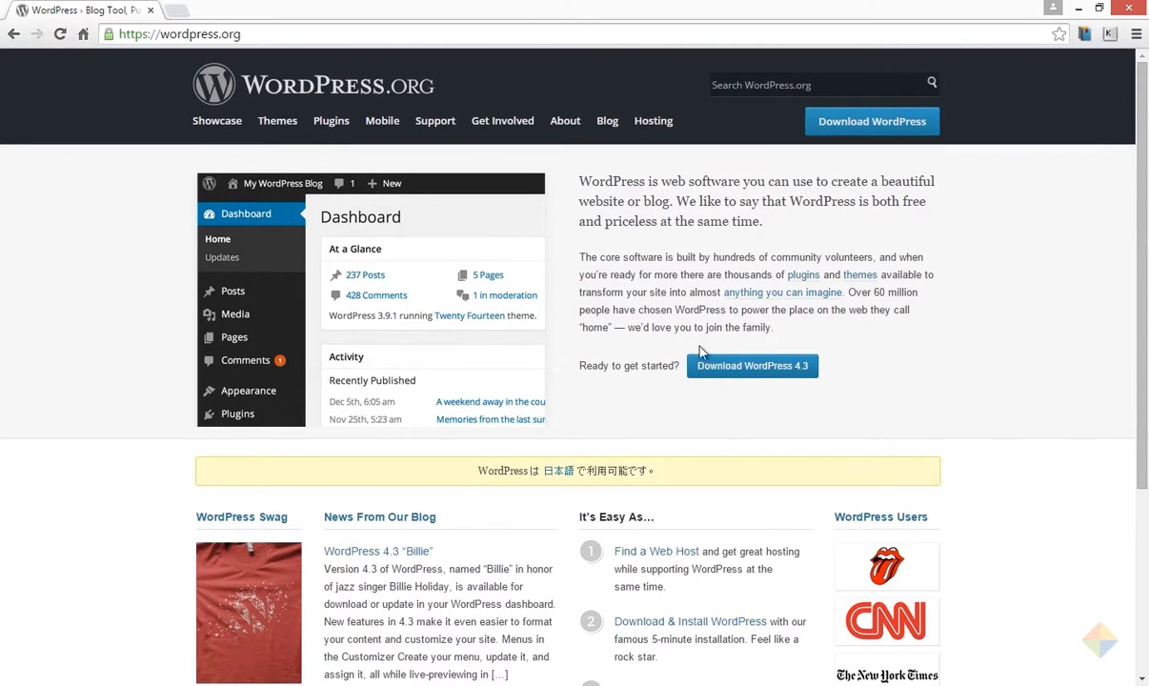
Step: Download the WordPress 4.3 zip from WordPress.org's Download page
{"action": "left_click", "coordinate": [707, 367]}
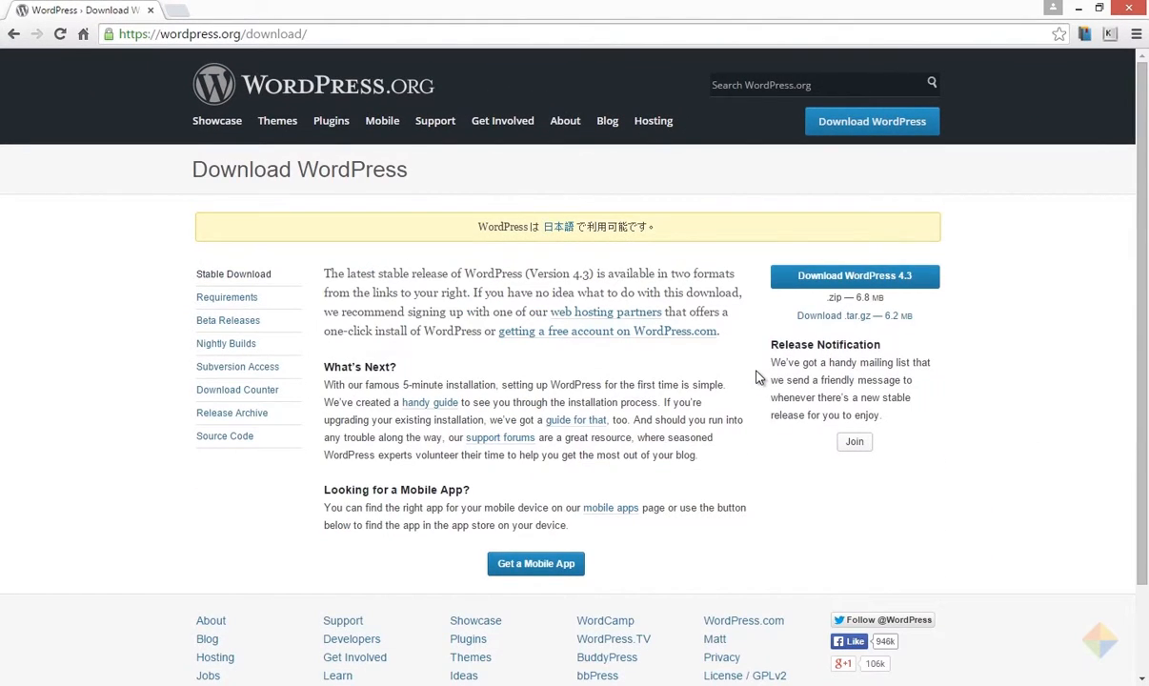
{"action": "left_click", "coordinate": [852, 283]}
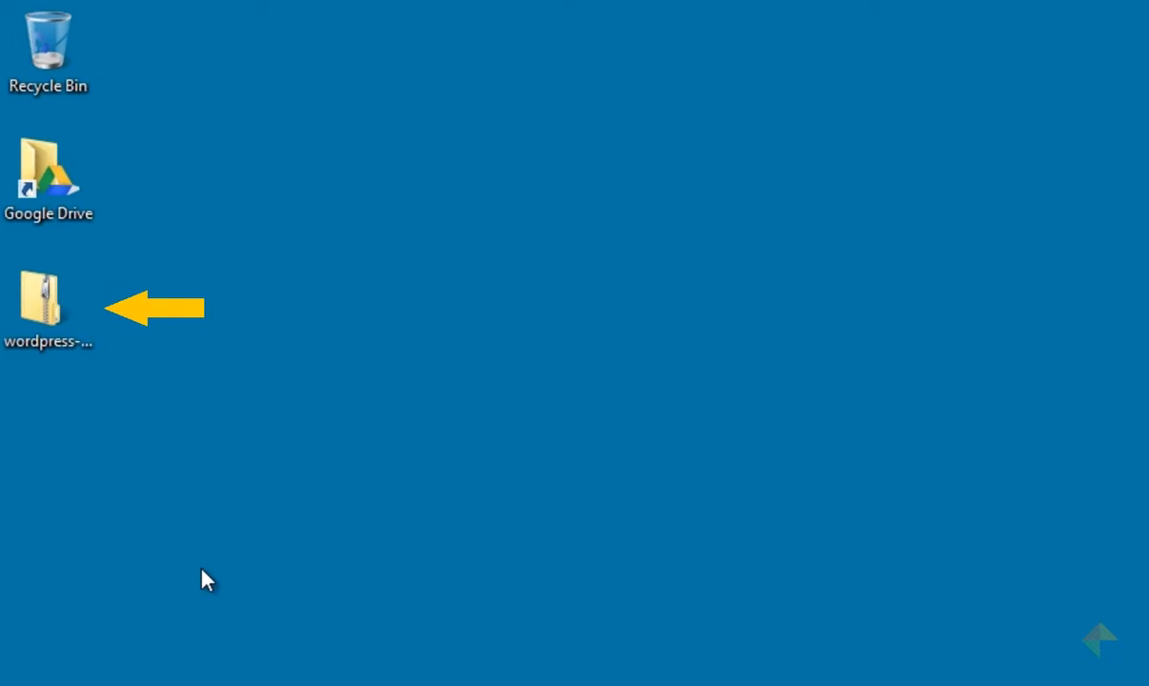
Step: Extract the wordpress zip on the desktop with Extract Here
{"action": "left_click", "coordinate": [31, 303]}
{"action": "right_click", "coordinate": [31, 305]}
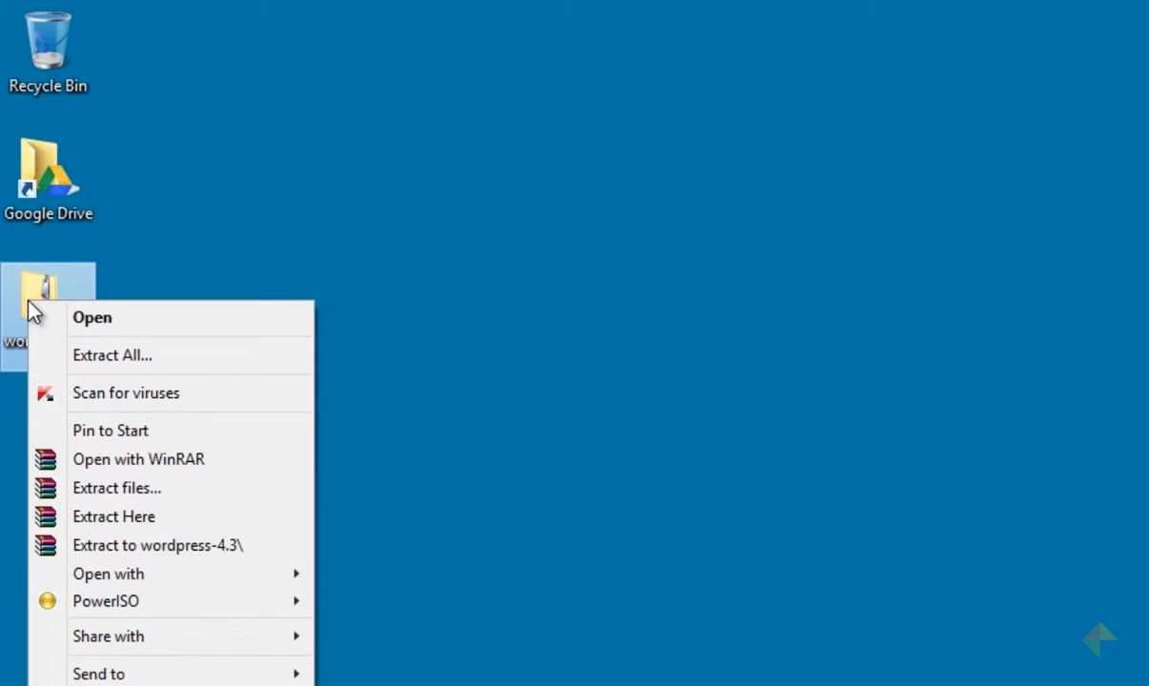
{"action": "left_click", "coordinate": [101, 516]}
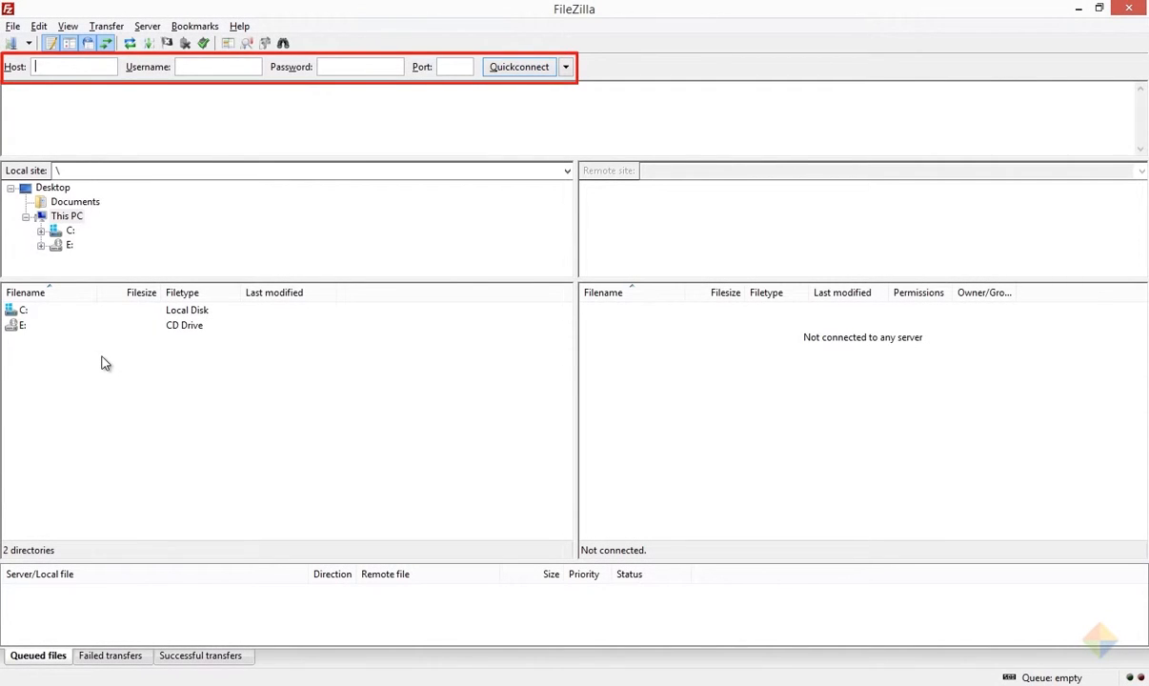
Step: Quickconnect to ftp.example.com on port 21 with the FTP username and password
{"action": "type", "text": "ftp.example.com"}
{"action": "key", "text": "Tab"}
{"action": "type", "text": "username"}
{"action": "key", "text": "Tab"}
{"action": "type", "text": "********"}
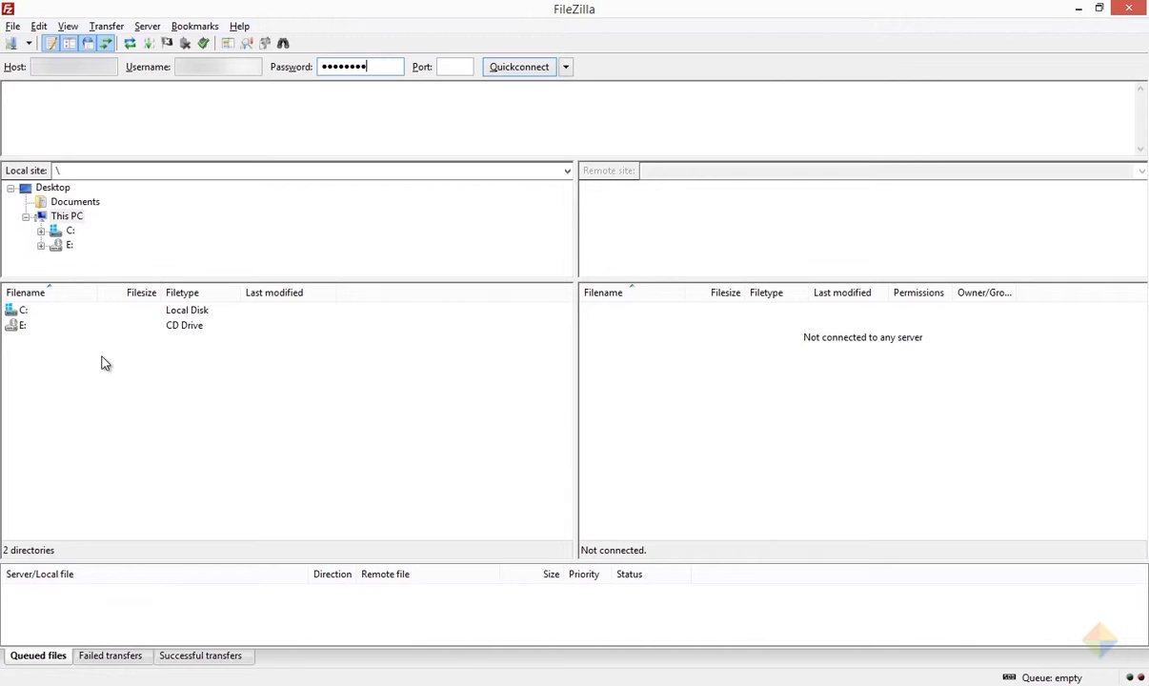
{"action": "type", "text": "*****"}
{"action": "key", "text": "Tab"}
{"action": "type", "text": "21"}
{"action": "key", "text": "Tab"}
{"action": "left_click", "coordinate": [514, 69]}
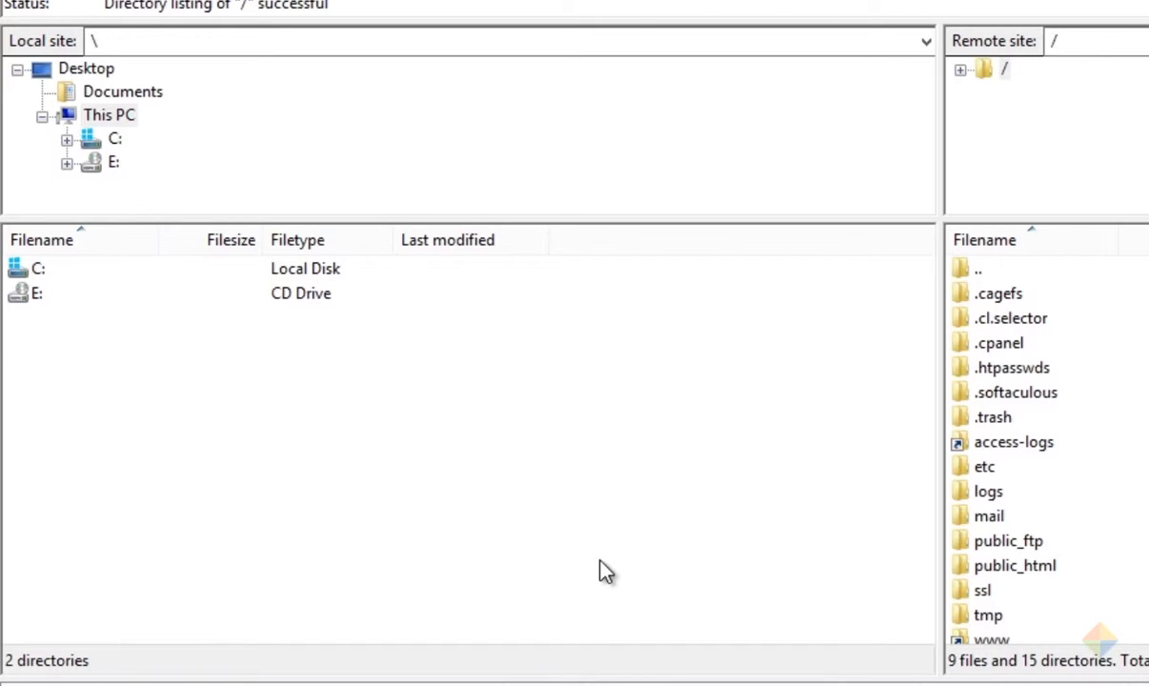
Step: Browse locally to Desktop\wordpress and on the server to /public_html/wpdemo
{"action": "left_click", "coordinate": [91, 73]}
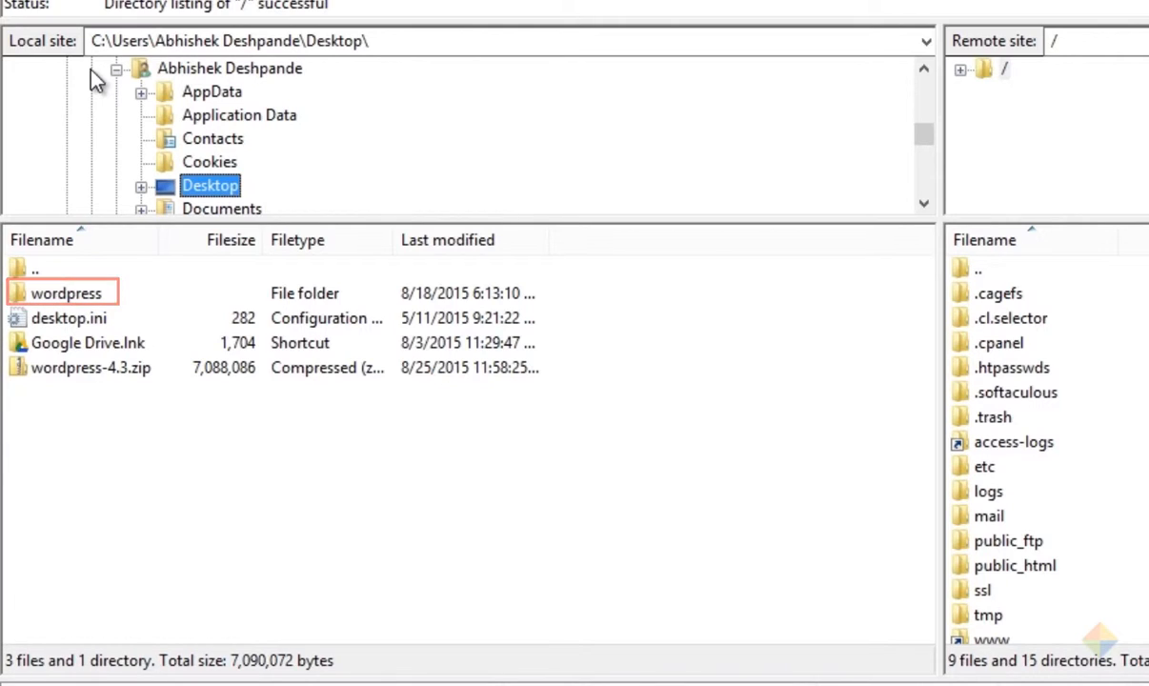
{"action": "double_click", "coordinate": [59, 293]}
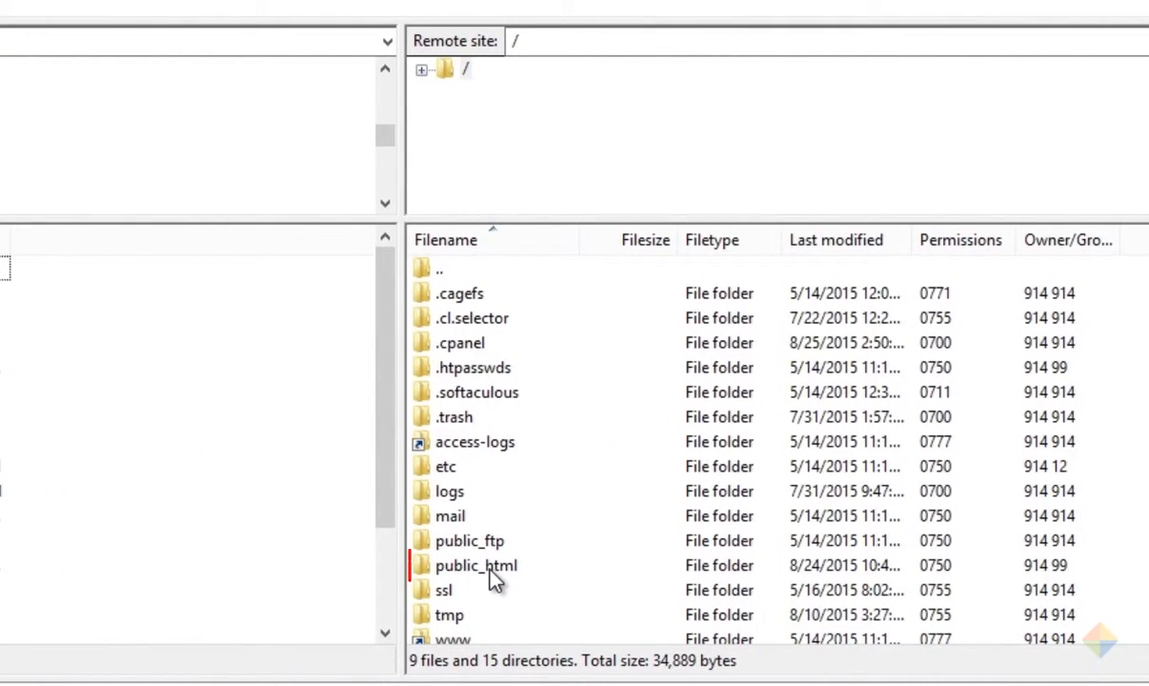
{"action": "double_click", "coordinate": [491, 568]}
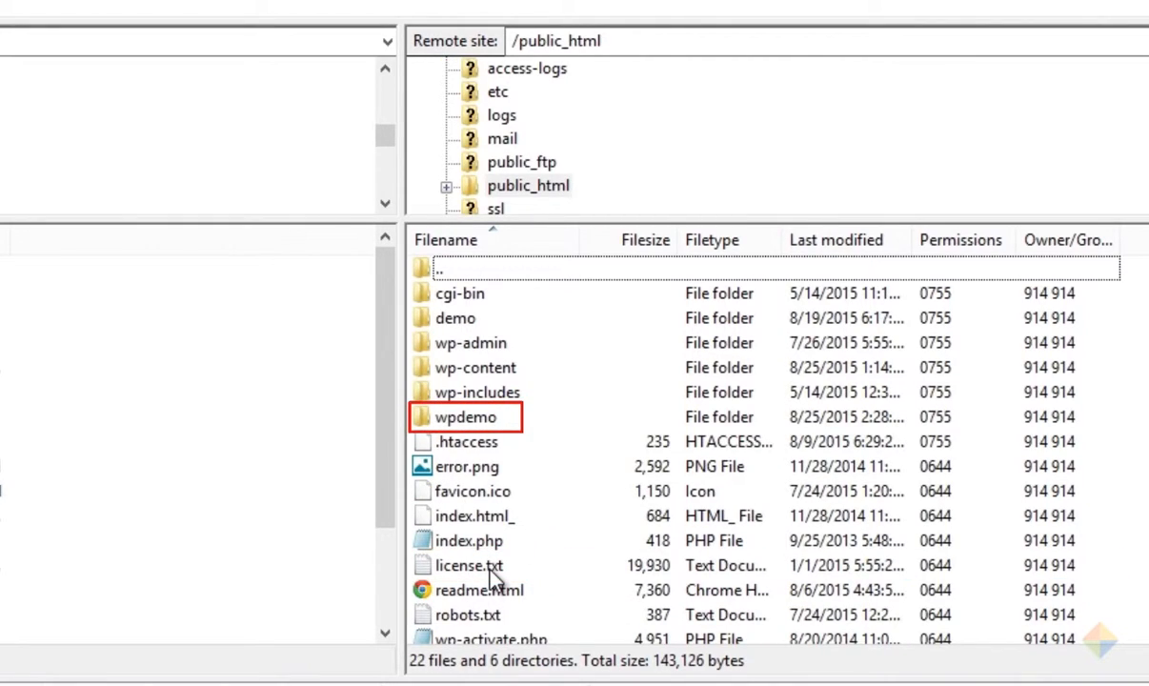
{"action": "double_click", "coordinate": [467, 421]}
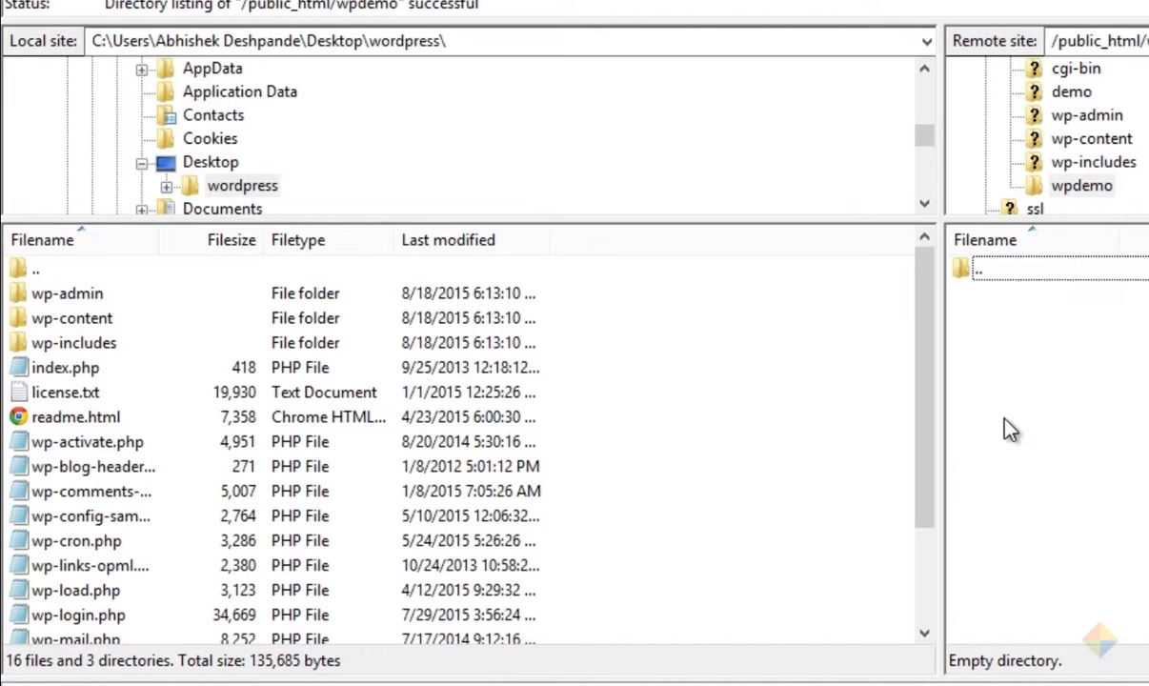
Step: Select every file in the local wordpress folder and upload them into remote wpdemo
{"action": "left_click", "coordinate": [85, 295]}
{"action": "left_click_drag", "start_coordinate": [924, 469], "coordinate": [938, 564]}
{"action": "left_click", "coordinate": [93, 618], "text": "shift"}
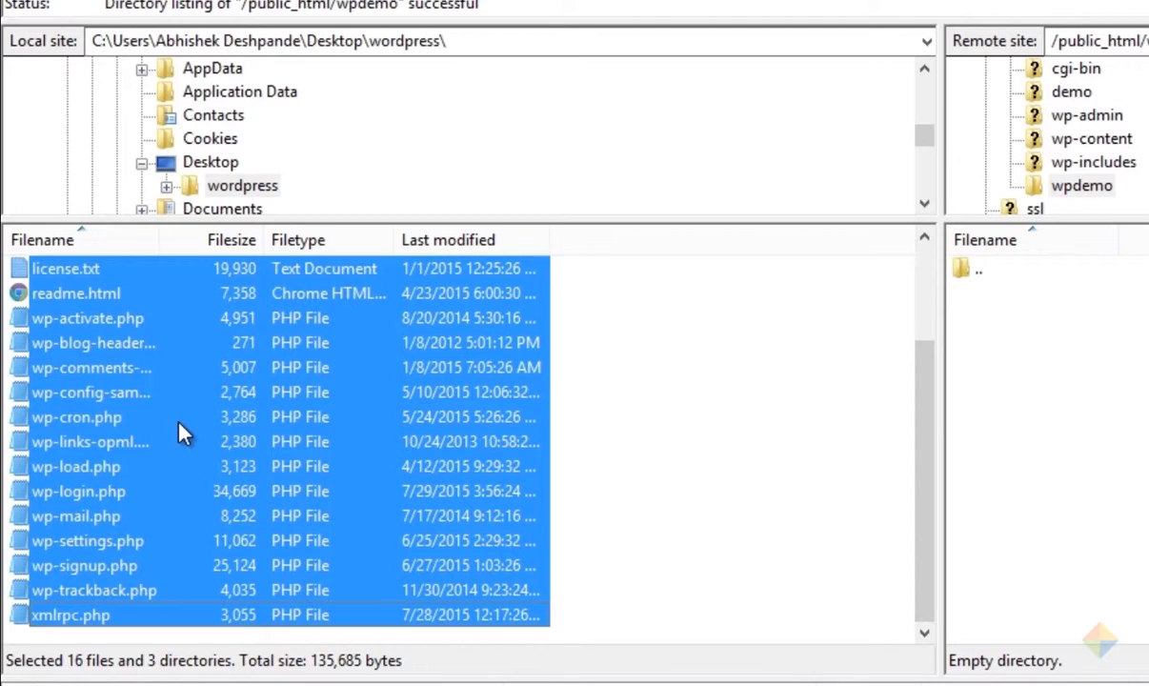
{"action": "left_click_drag", "start_coordinate": [181, 433], "coordinate": [1064, 444]}
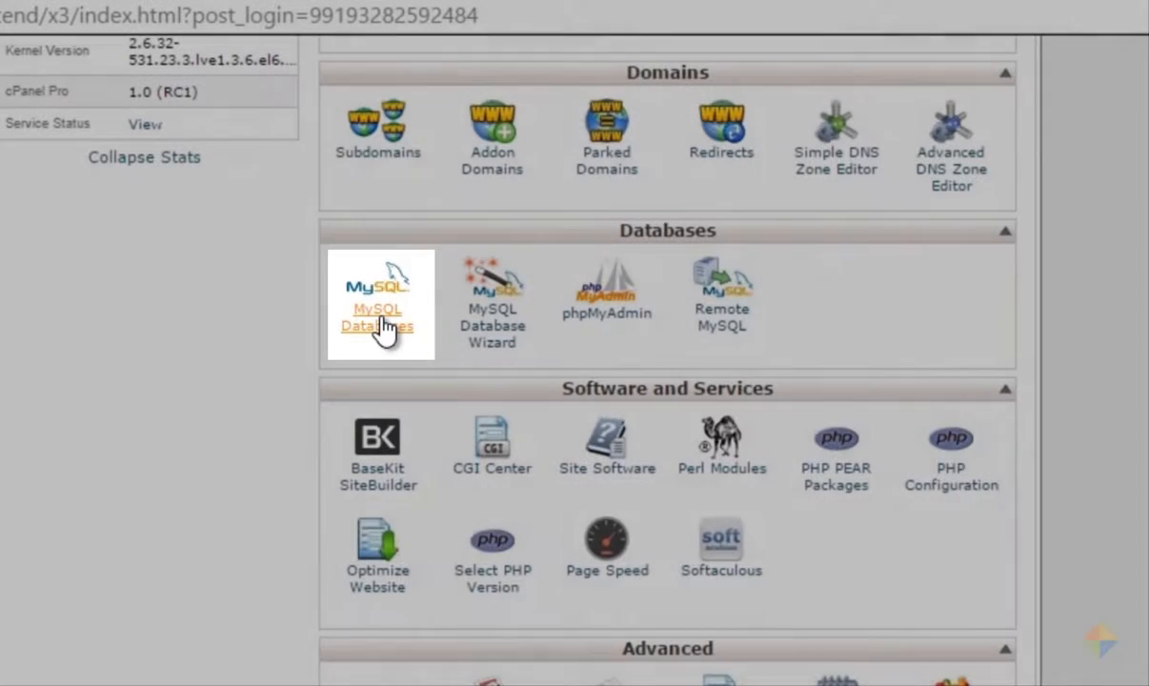
Step: Create the MySQL database wp123 (blogm41g_wp123) on cPanel's MySQL Databases page
{"action": "left_click", "coordinate": [385, 327]}
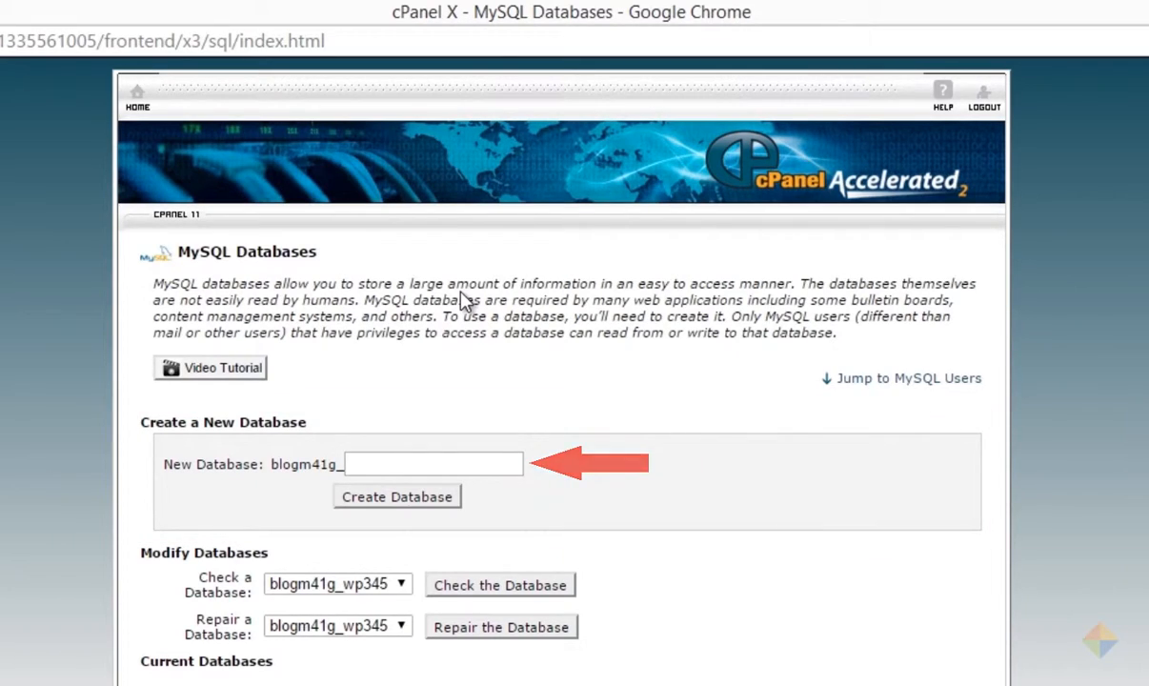
{"action": "left_click", "coordinate": [514, 464]}
{"action": "type", "text": "wp123"}
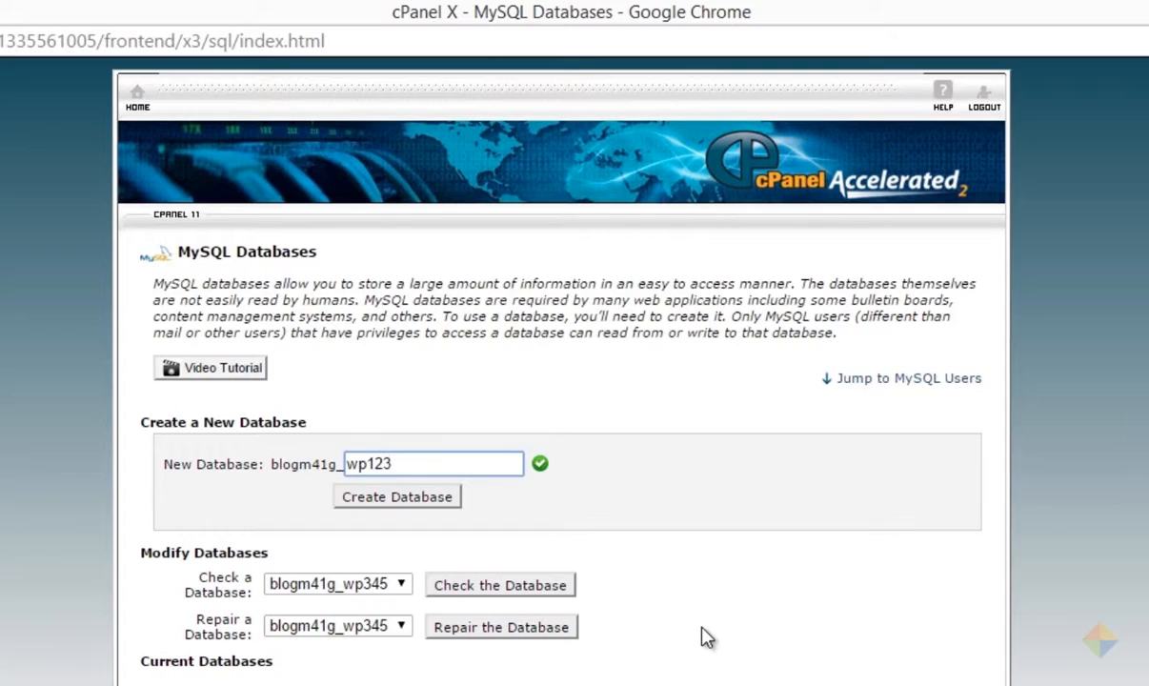
{"action": "left_click", "coordinate": [417, 510]}
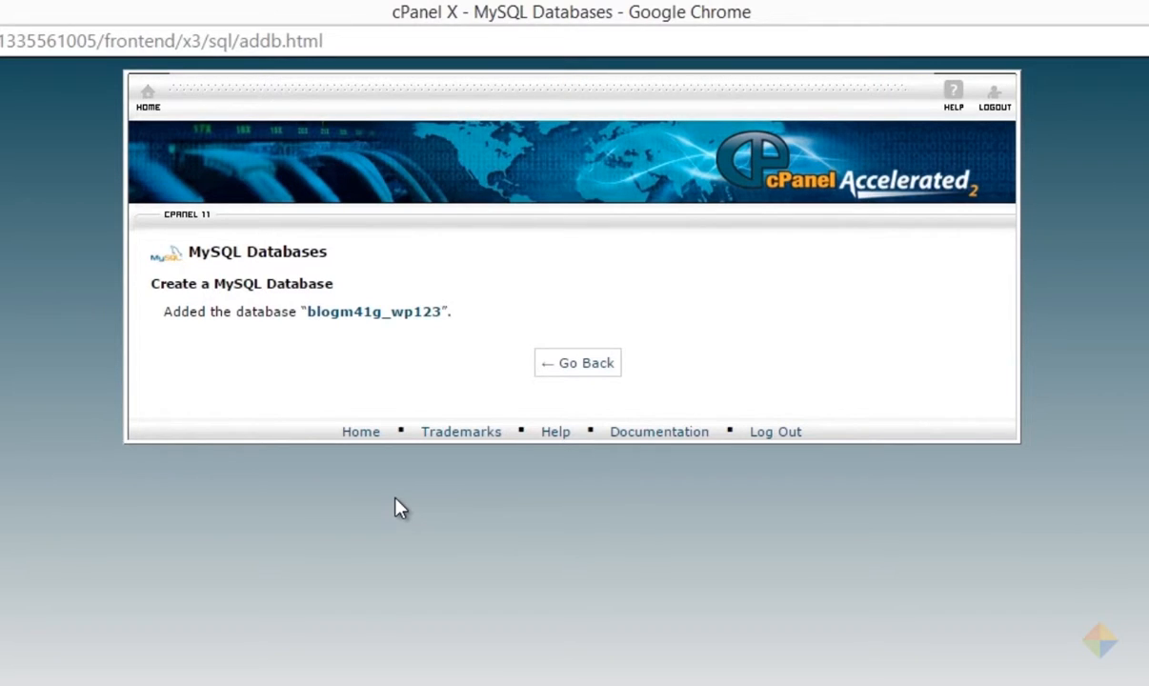
Step: Create MySQL user wp123 (blogm41g_wp123) with a generated, copied strong password
{"action": "left_click", "coordinate": [571, 364]}
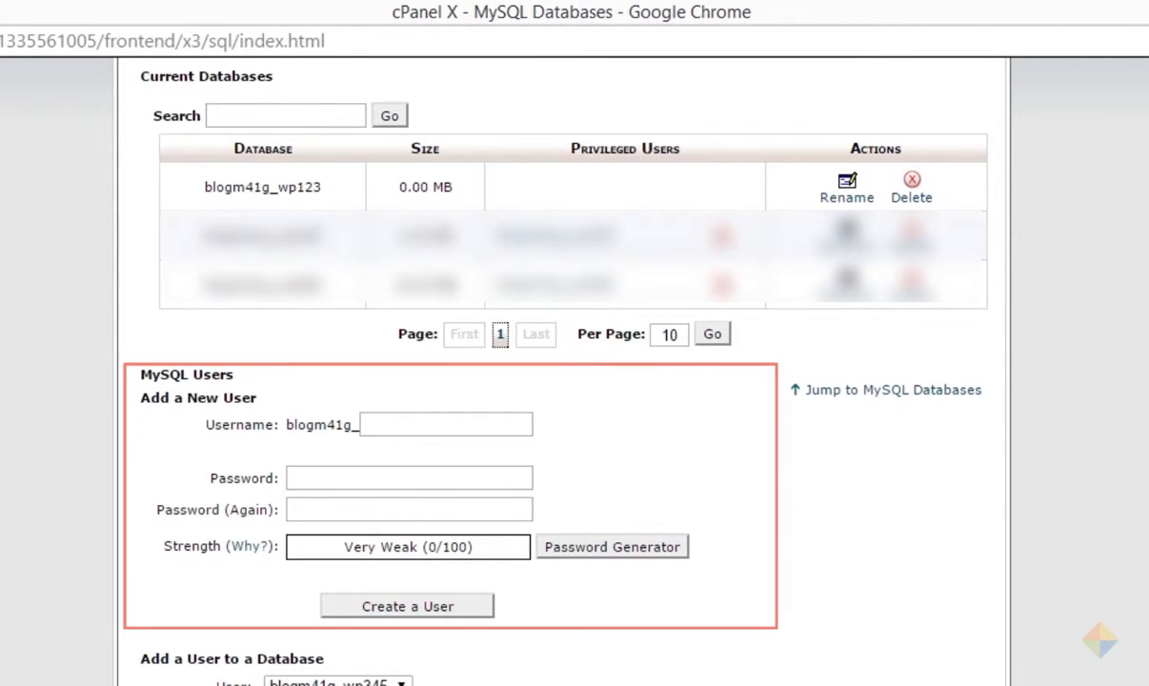
{"action": "left_click", "coordinate": [466, 421]}
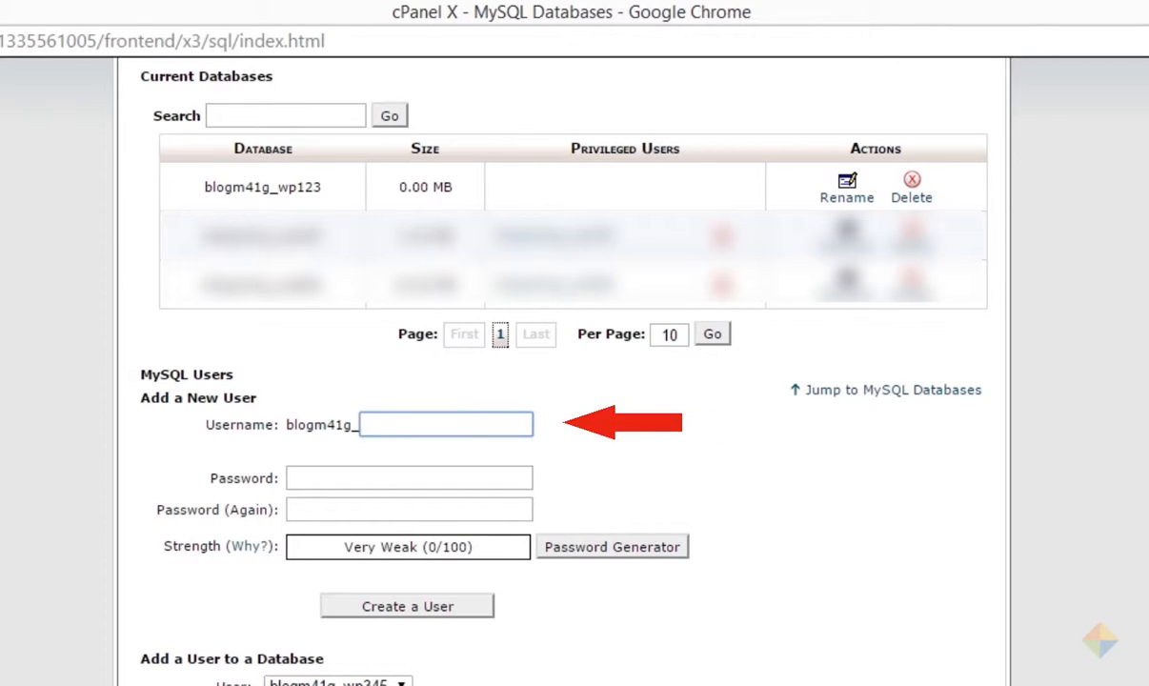
{"action": "type", "text": "wp123"}
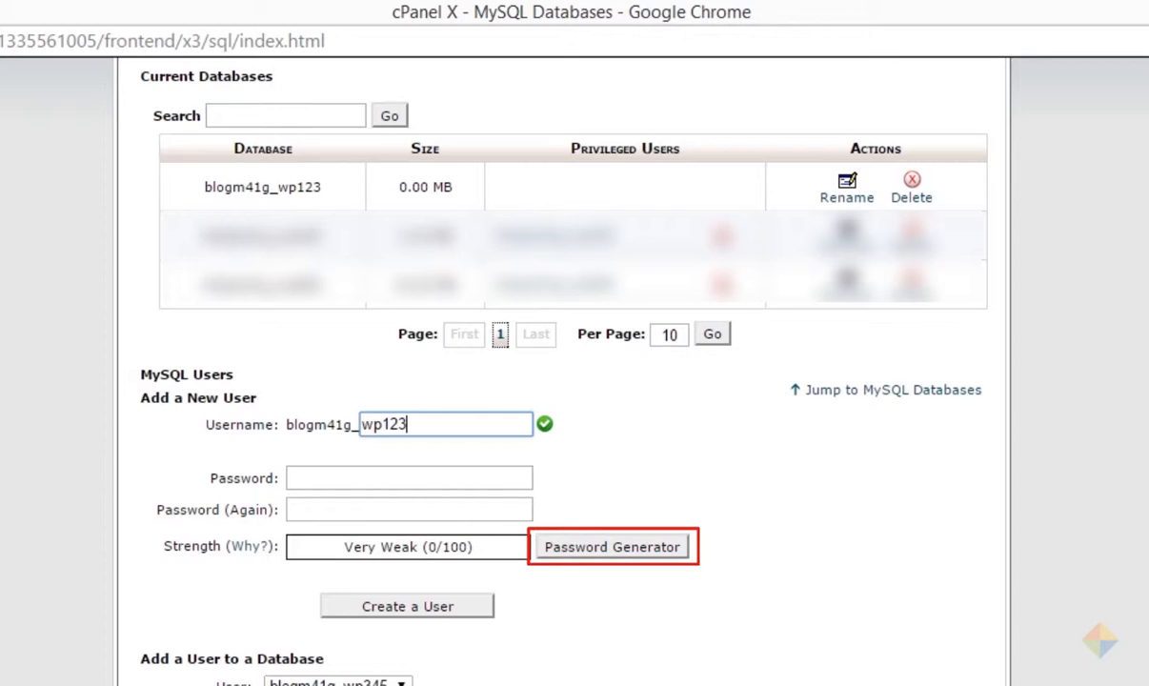
{"action": "left_click", "coordinate": [639, 551]}
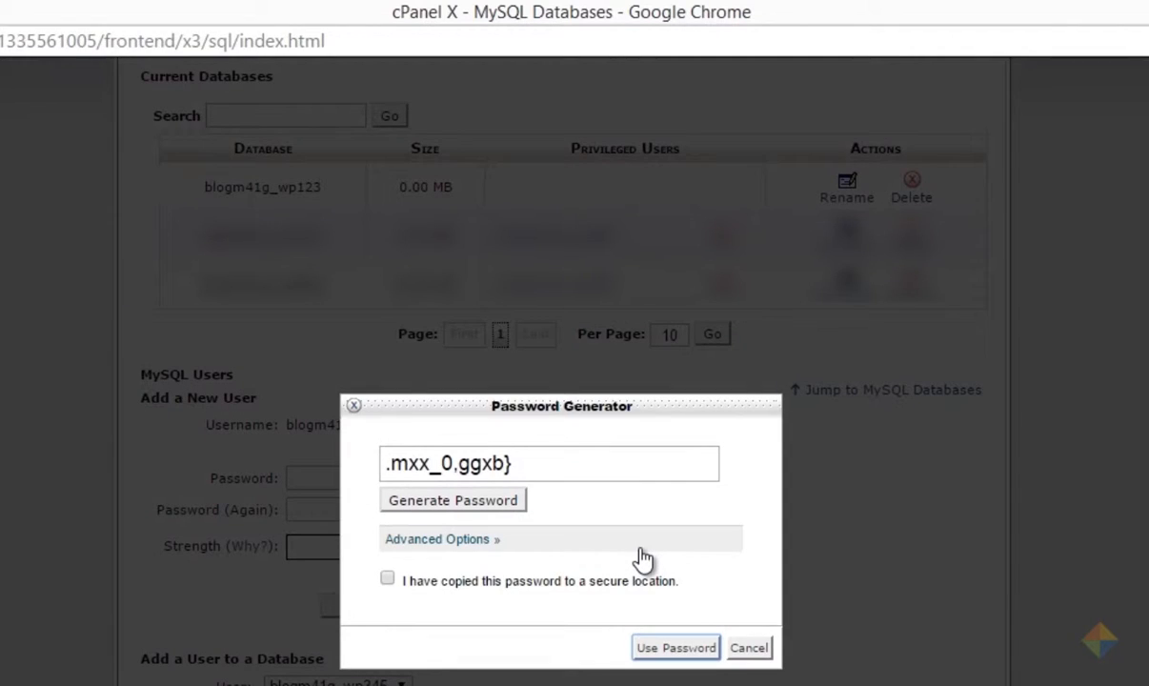
{"action": "triple_click", "coordinate": [481, 463]}
{"action": "key", "text": "ctrl+c"}
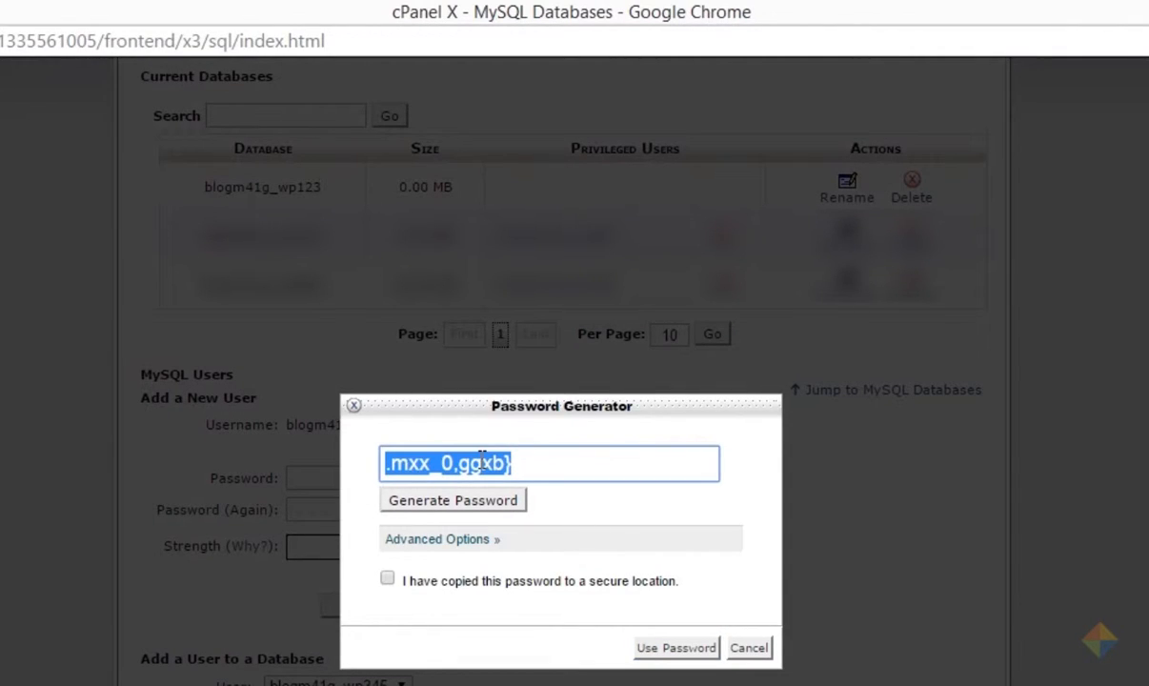
{"action": "left_click", "coordinate": [387, 580]}
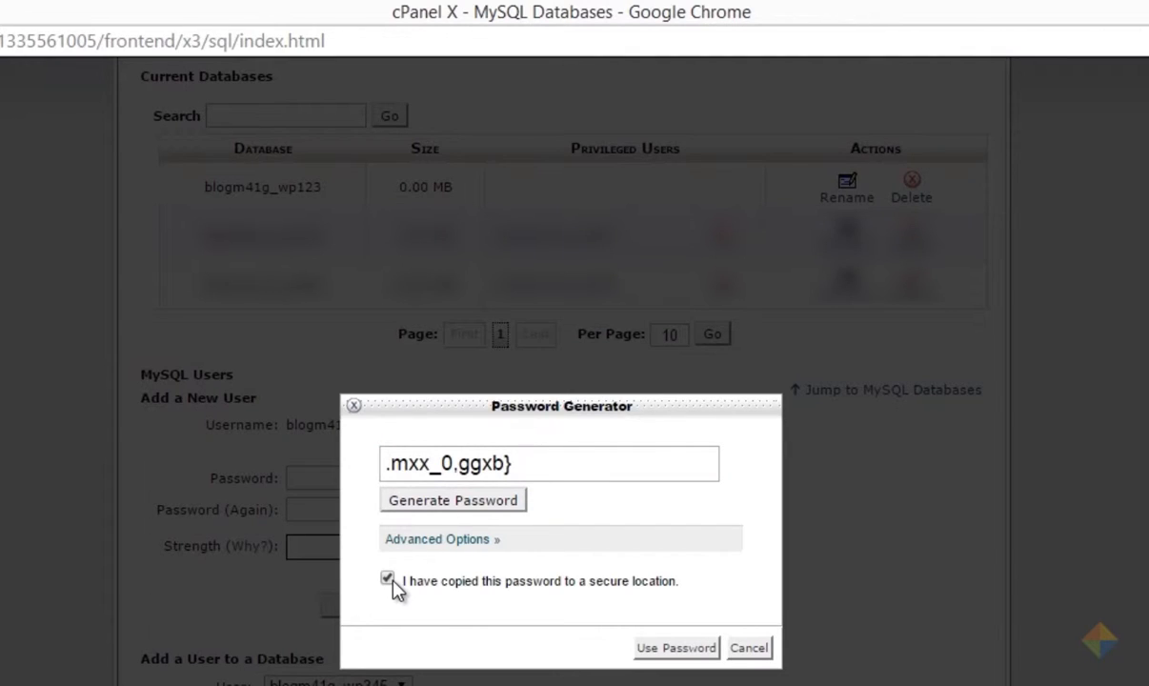
{"action": "left_click", "coordinate": [680, 653]}
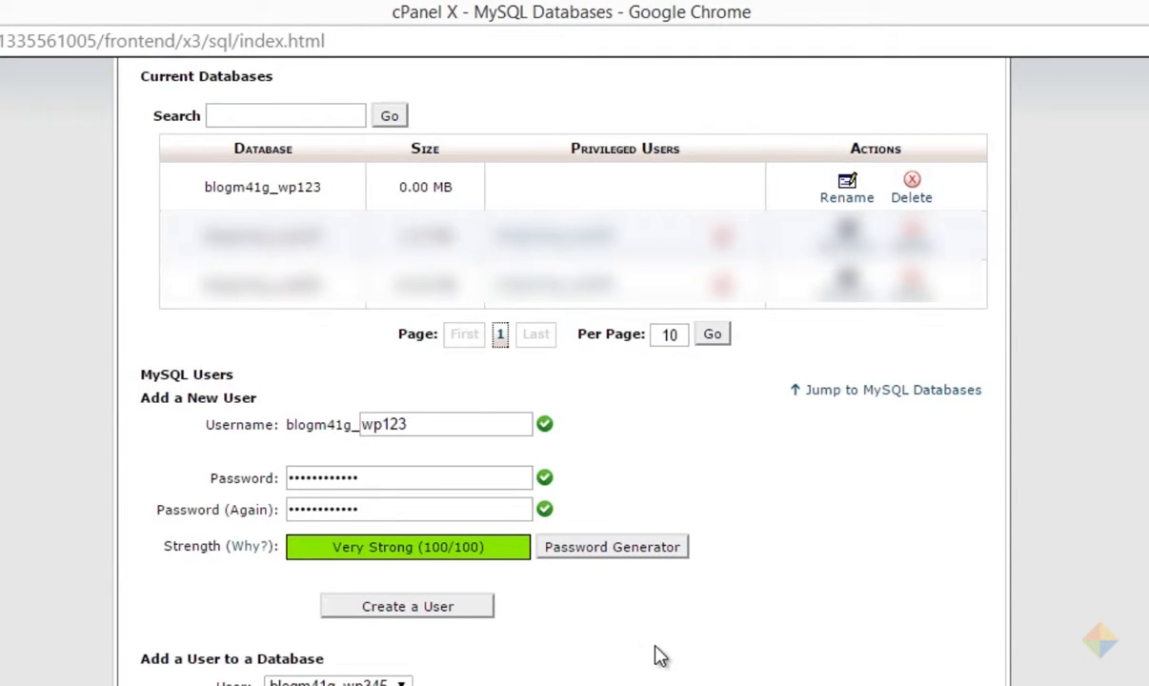
{"action": "left_click", "coordinate": [409, 612]}
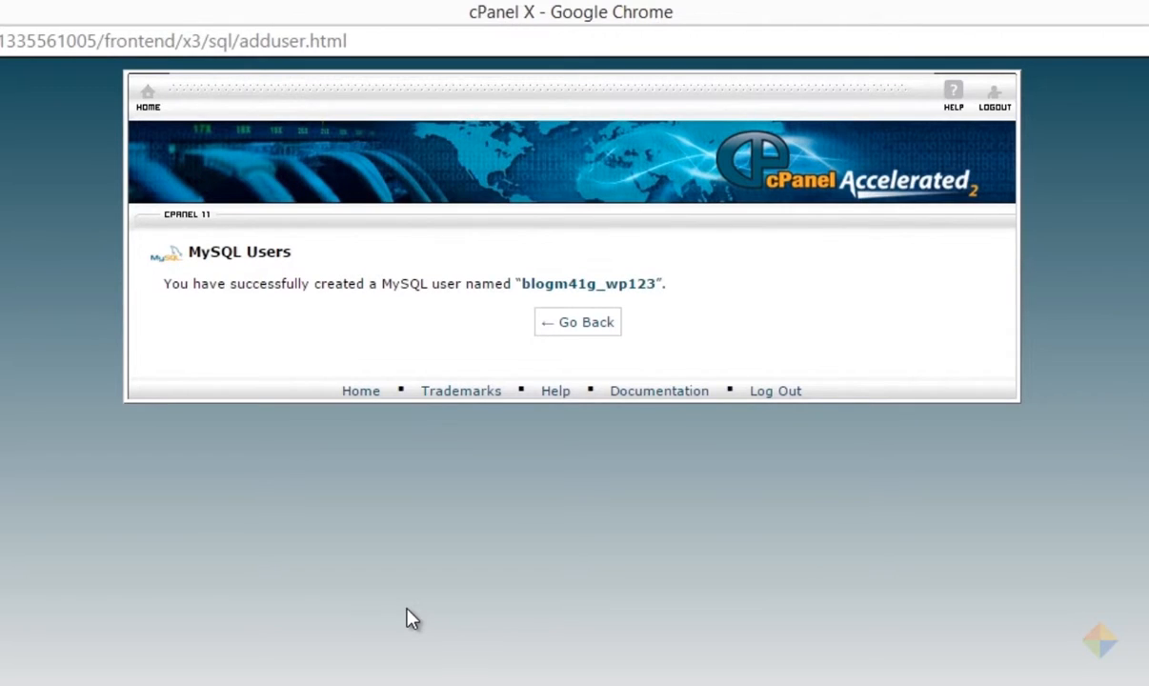
{"action": "left_click", "coordinate": [571, 326]}
{"action": "scroll", "coordinate": [572, 343], "scroll_direction": "down", "scroll_amount": 1}
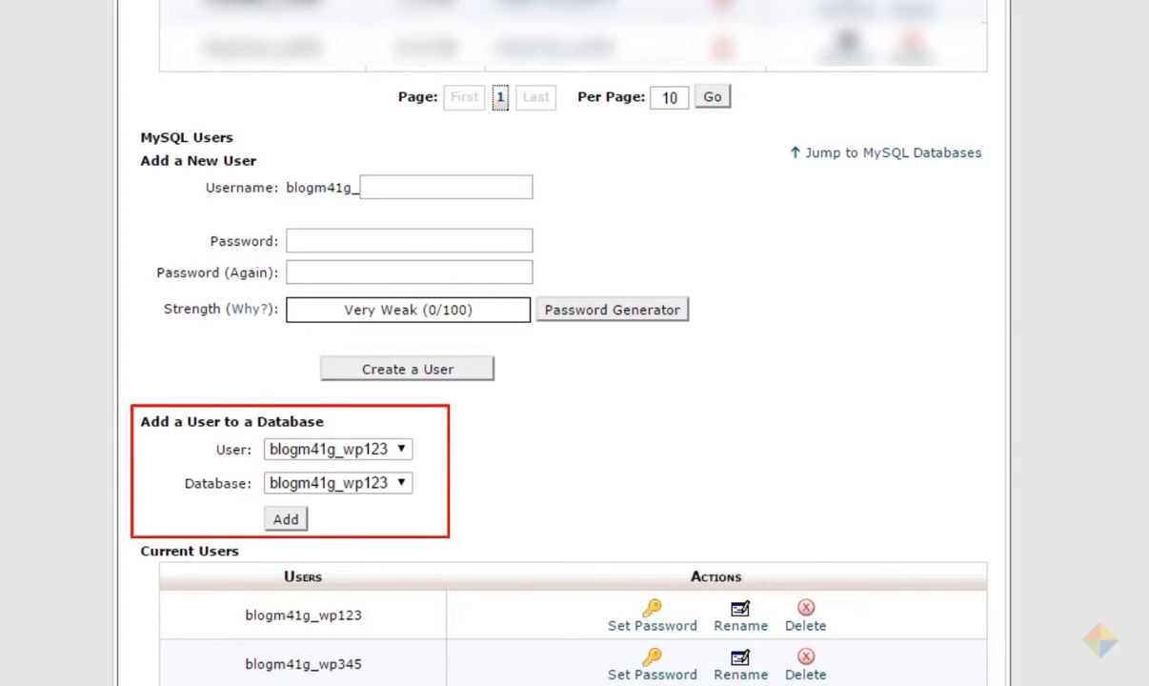
Step: Add user blogm41g_wp123 to database blogm41g_wp123 with ALL PRIVILEGES
{"action": "left_click", "coordinate": [284, 520]}
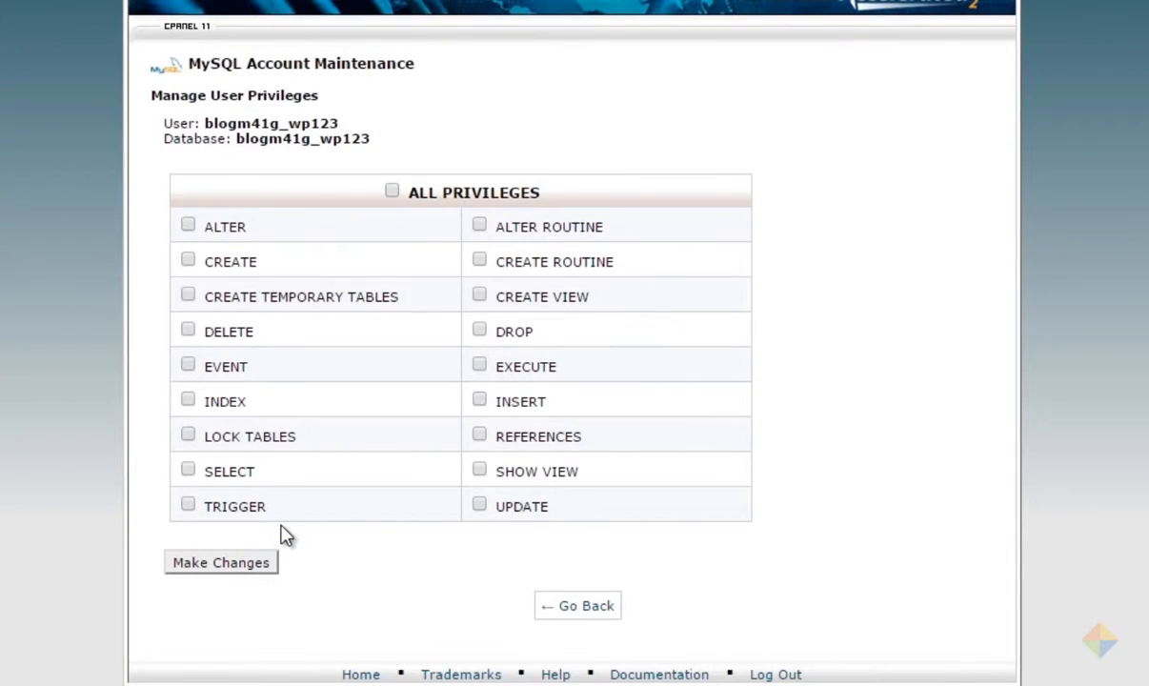
{"action": "left_click", "coordinate": [394, 195]}
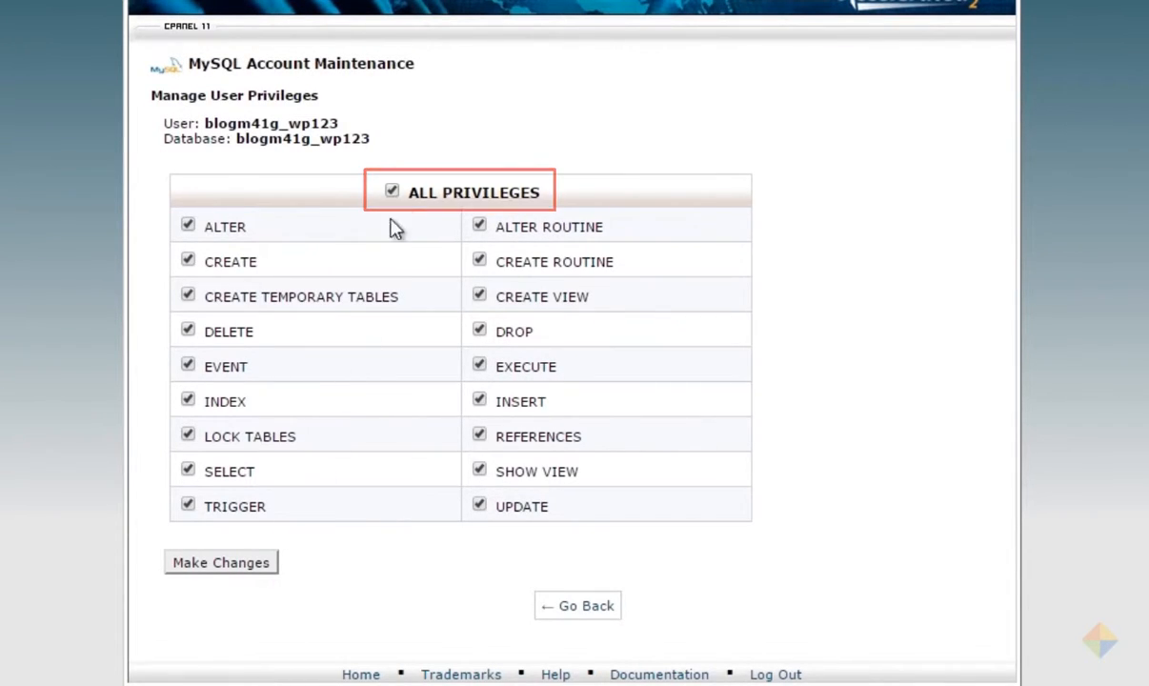
{"action": "left_click", "coordinate": [219, 563]}
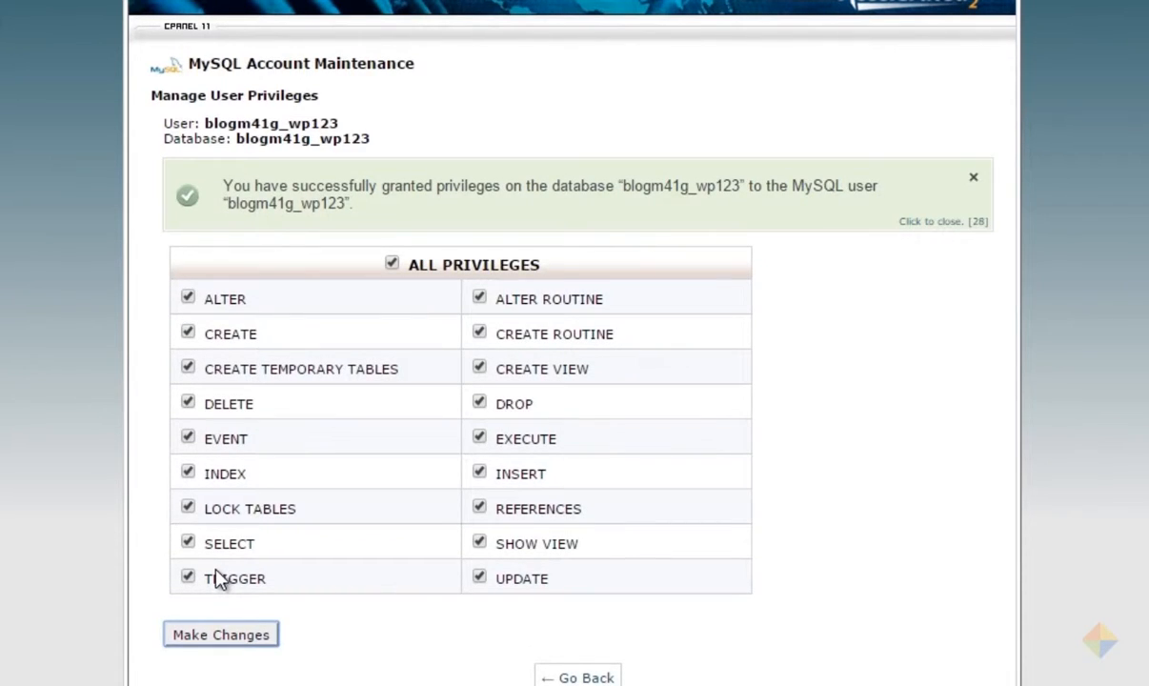
{"action": "left_click", "coordinate": [578, 676]}
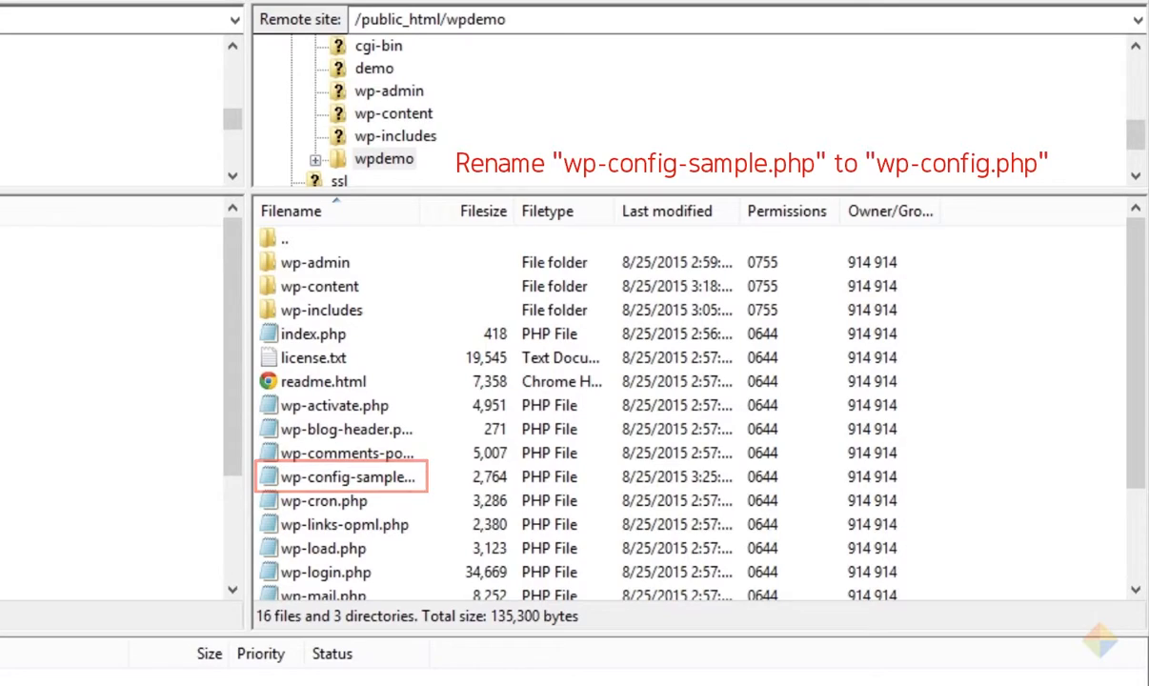
Step: Rename the remote wp-config-sample.php to wp-config.php
{"action": "right_click", "coordinate": [347, 477]}
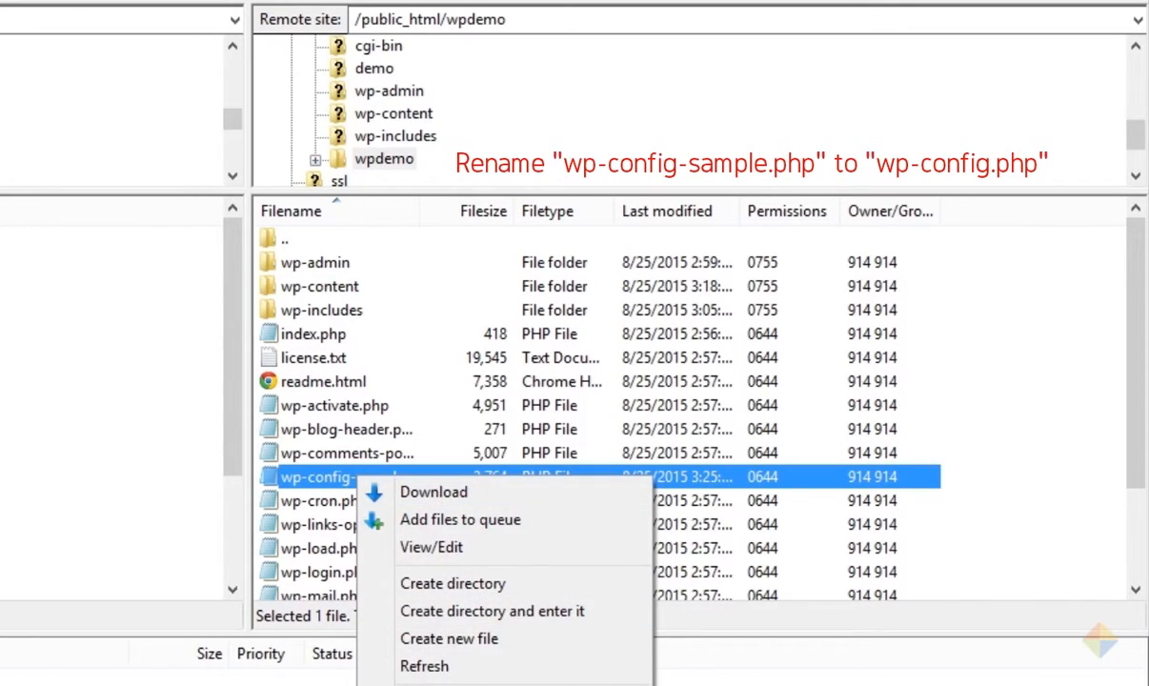
{"action": "key", "text": "F2"}
{"action": "left_click", "coordinate": [405, 476]}
{"action": "key", "text": "BackSpace"}
{"action": "key", "text": "BackSpace"}
{"action": "key", "text": "BackSpace"}
{"action": "key", "text": "BackSpace"}
{"action": "key", "text": "BackSpace"}
{"action": "key", "text": "BackSpace"}
{"action": "key", "text": "BackSpace"}
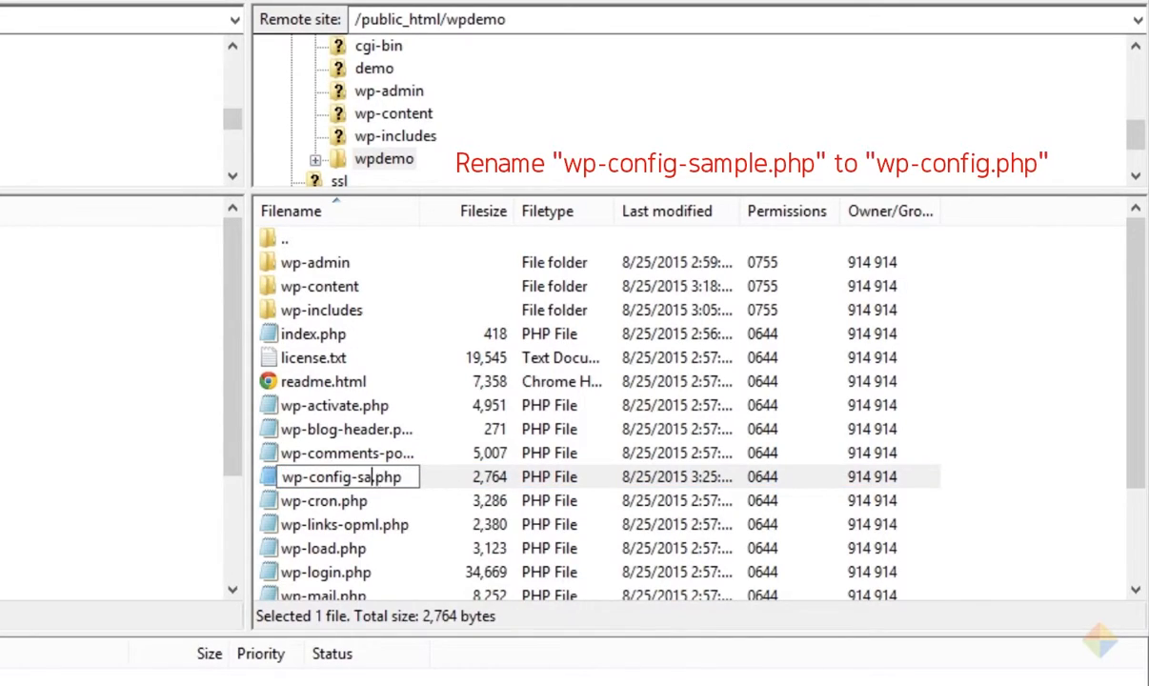
{"action": "key", "text": "Return"}
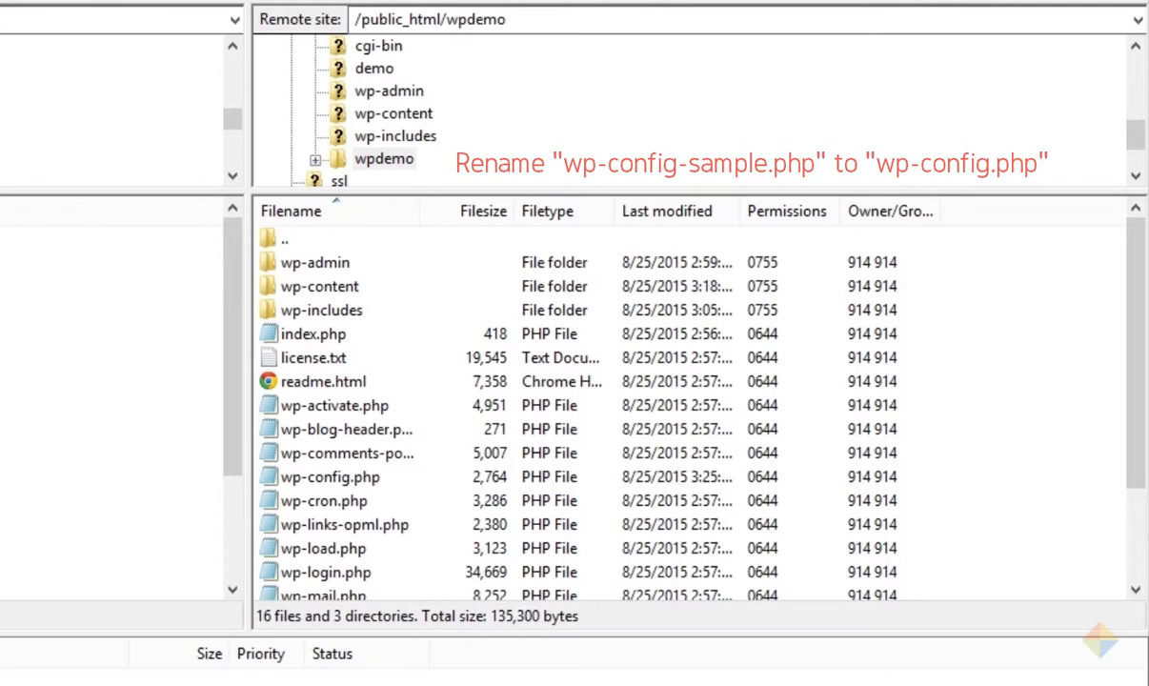
{"action": "right_click", "coordinate": [341, 484]}
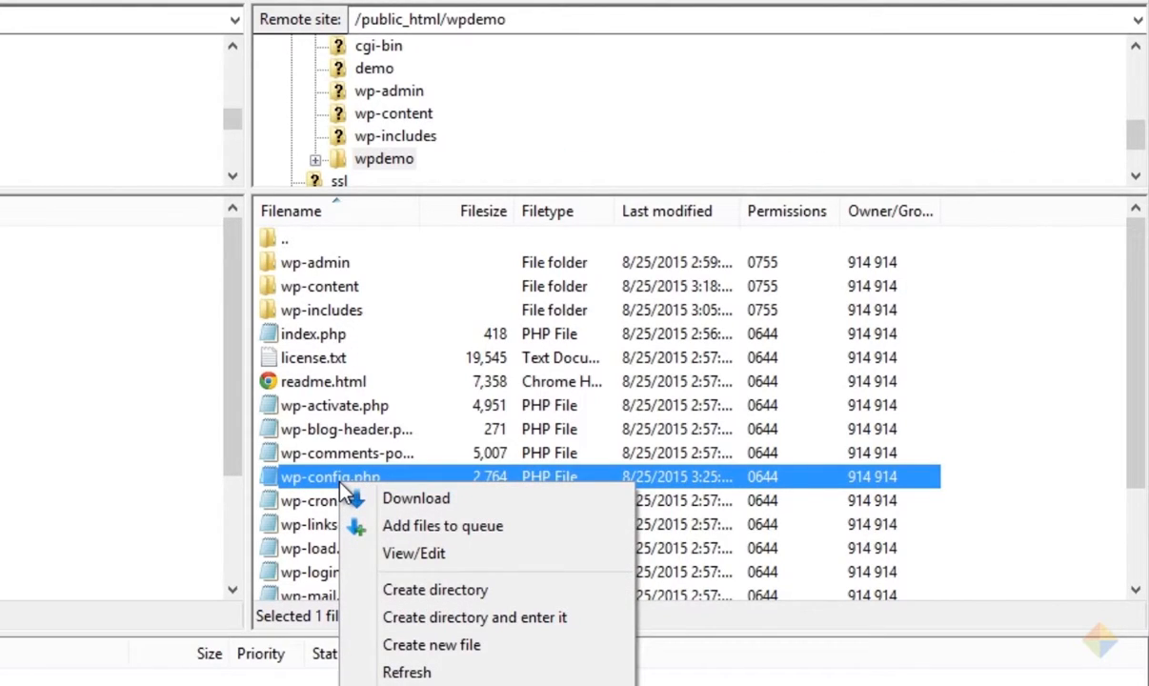
Step: Open wp-config.php and set DB_NAME to blogm41g_wp123, plus database user and password
{"action": "left_click", "coordinate": [428, 553]}
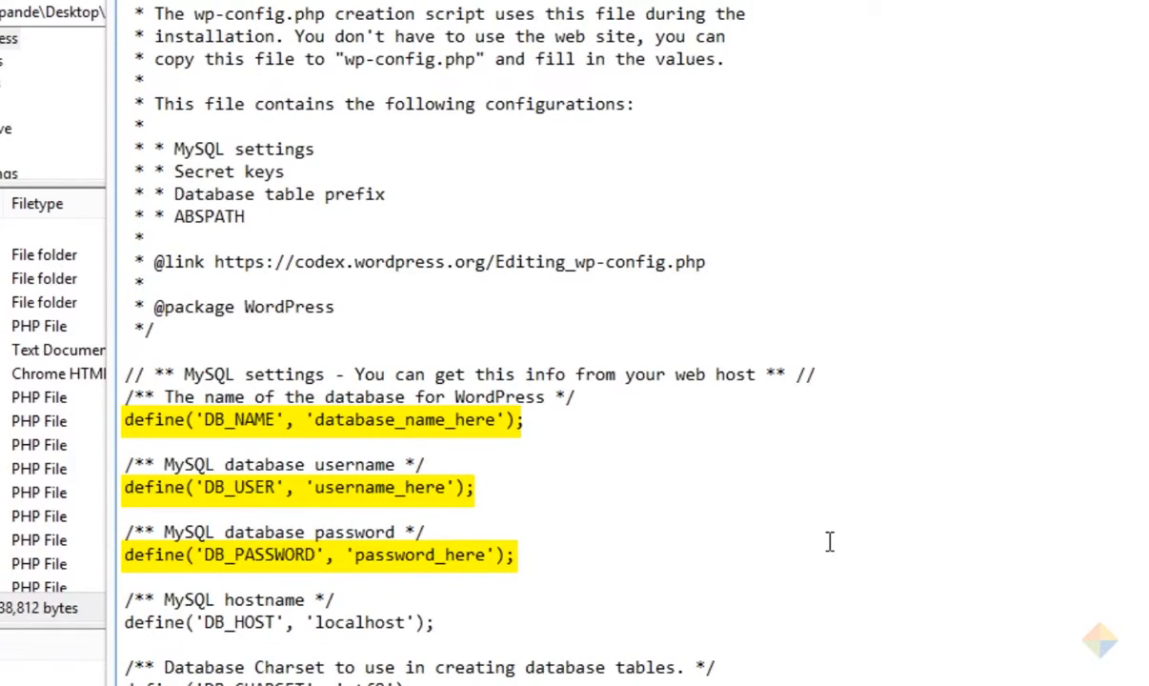
{"action": "left_click_drag", "start_coordinate": [321, 419], "coordinate": [475, 419]}
{"action": "type", "text": "blogm41g"}
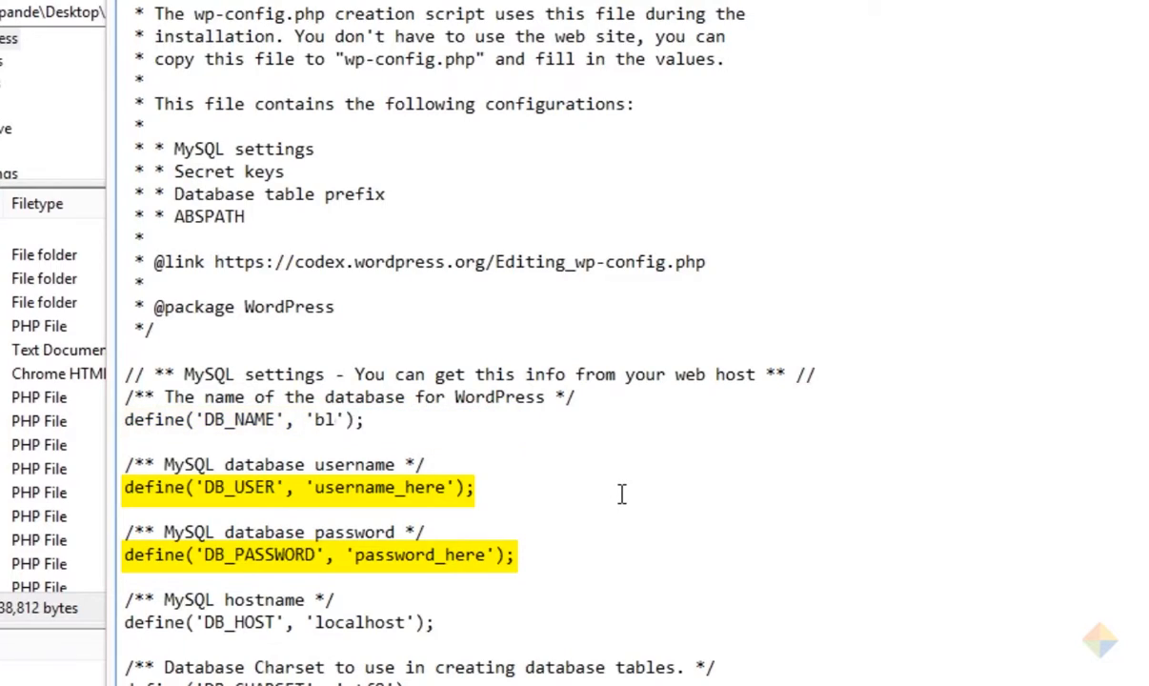
{"action": "type", "text": "_wp123"}
{"action": "left_click_drag", "start_coordinate": [463, 487], "coordinate": [315, 487]}
{"action": "type", "text": "blogm41g_wp123"}
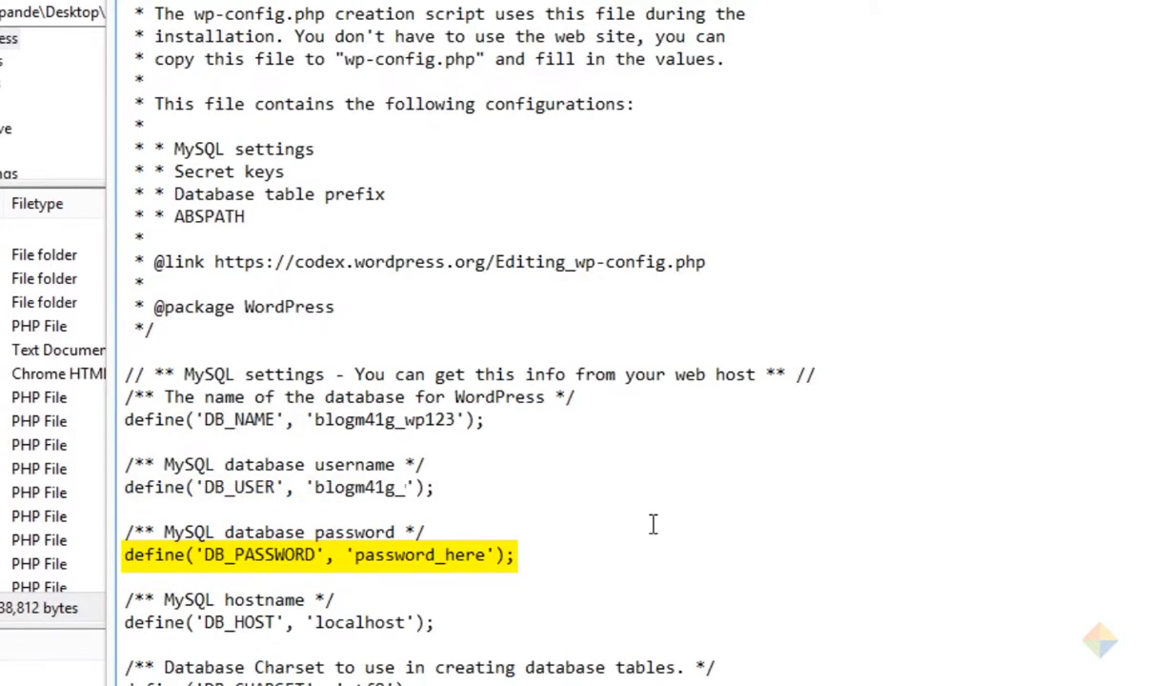
{"action": "double_click", "coordinate": [481, 554]}
{"action": "key", "text": "ctrl+v"}
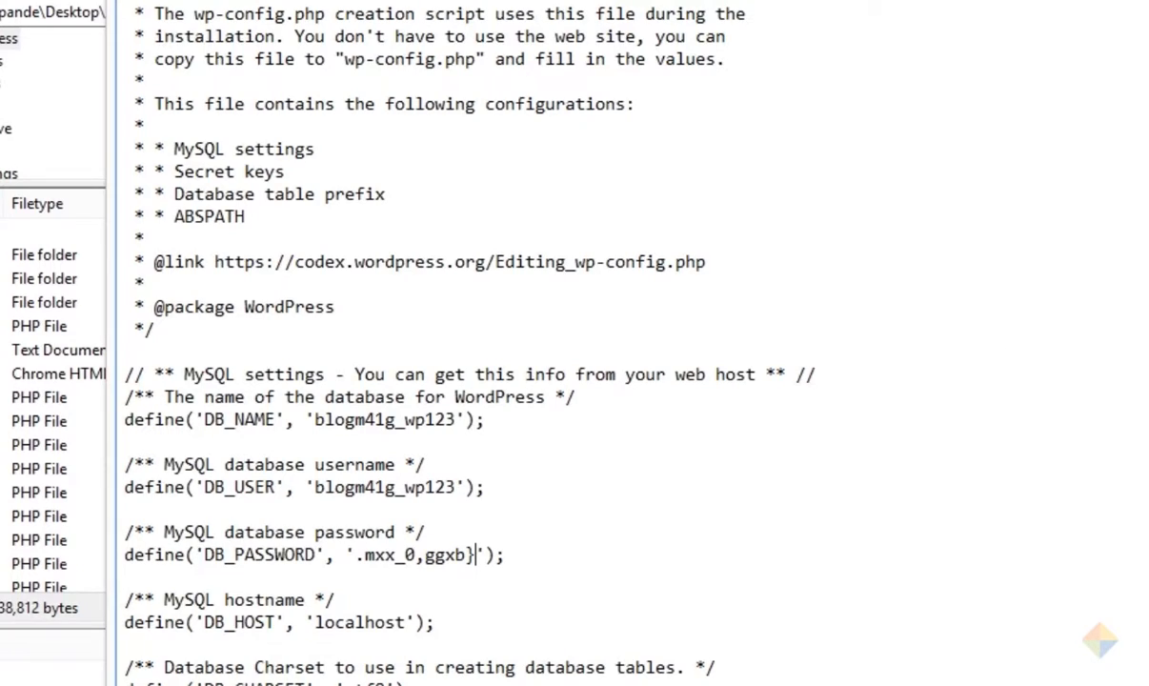
Step: Copy the secret-key salt generator URL from wp-config.php
{"action": "scroll", "coordinate": [629, 343], "scroll_direction": "down", "scroll_amount": 12}
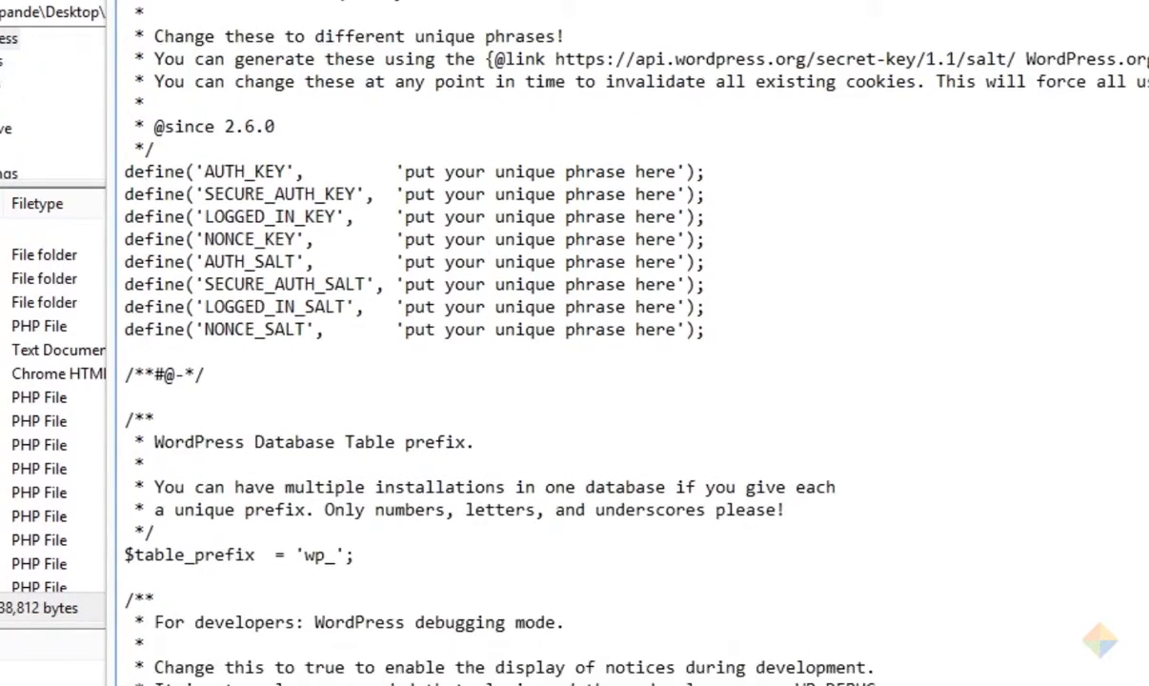
{"action": "scroll", "coordinate": [629, 343], "scroll_direction": "down", "scroll_amount": 1}
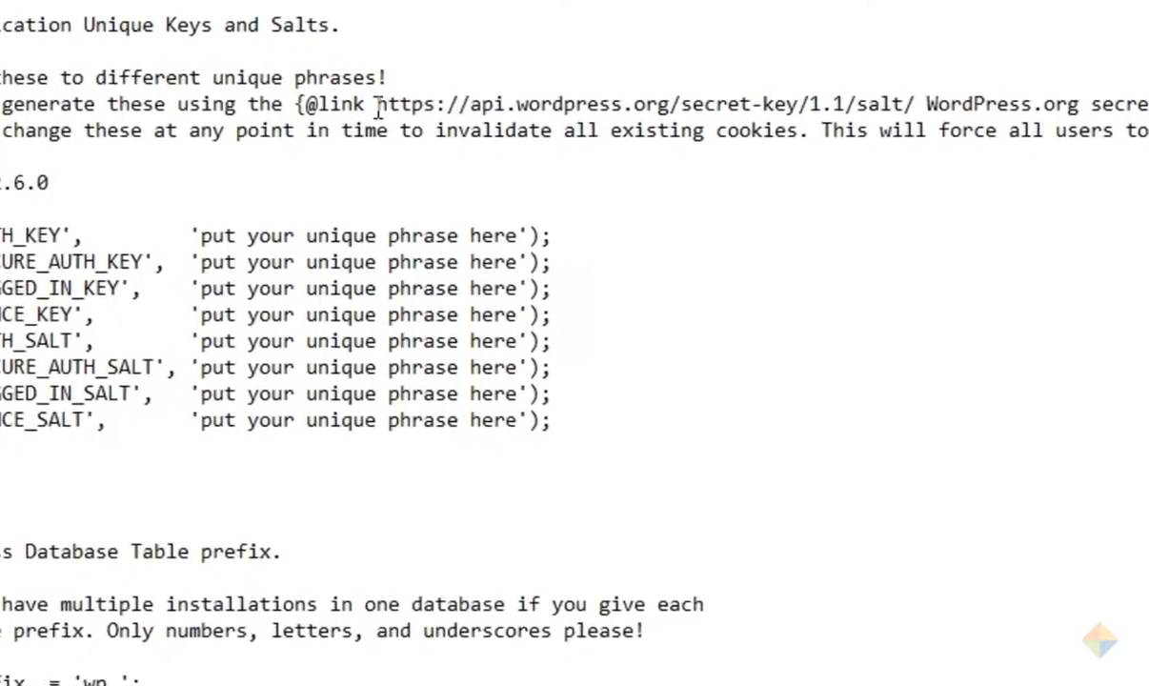
{"action": "left_click_drag", "start_coordinate": [296, 115], "coordinate": [891, 116]}
{"action": "key", "text": "ctrl+c"}
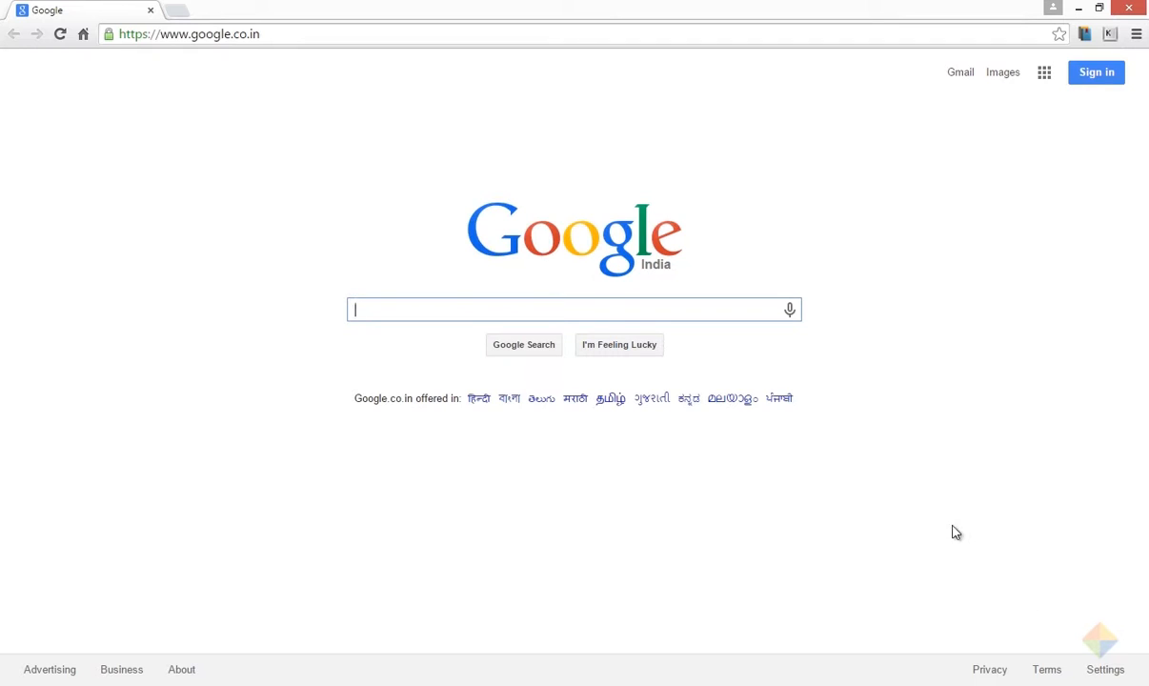
Step: Load the WordPress secret-key generator URL in Chrome and copy its eight define lines
{"action": "left_click", "coordinate": [393, 59]}
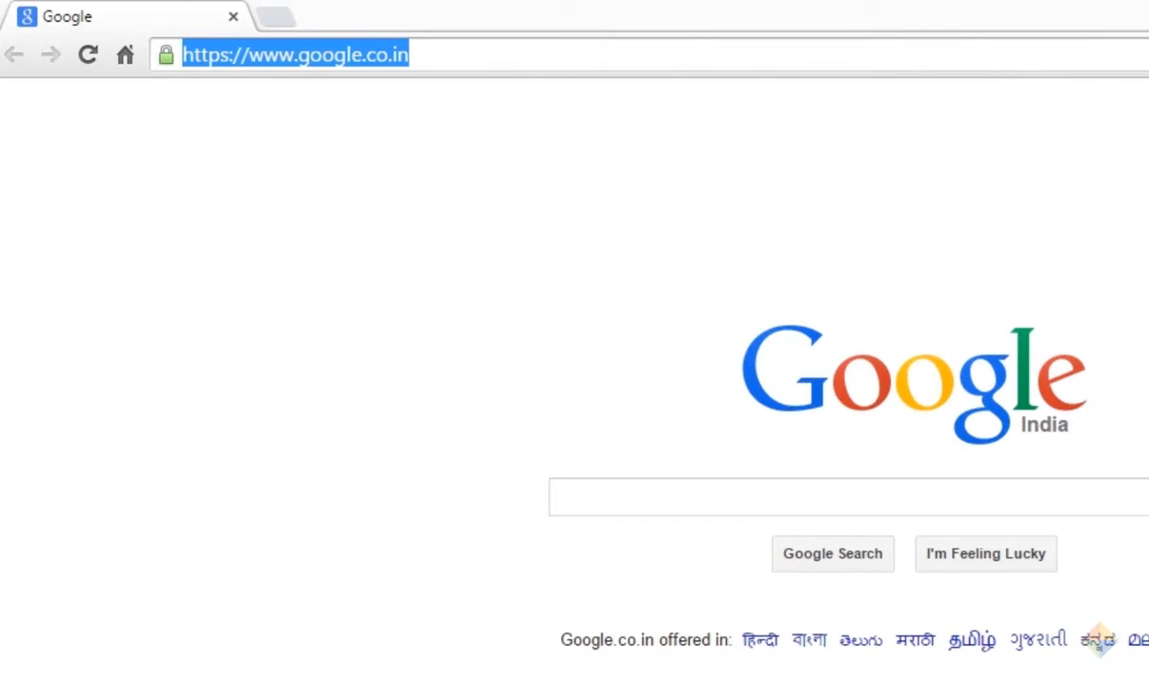
{"action": "key", "text": "ctrl+v"}
{"action": "key", "text": "Return"}
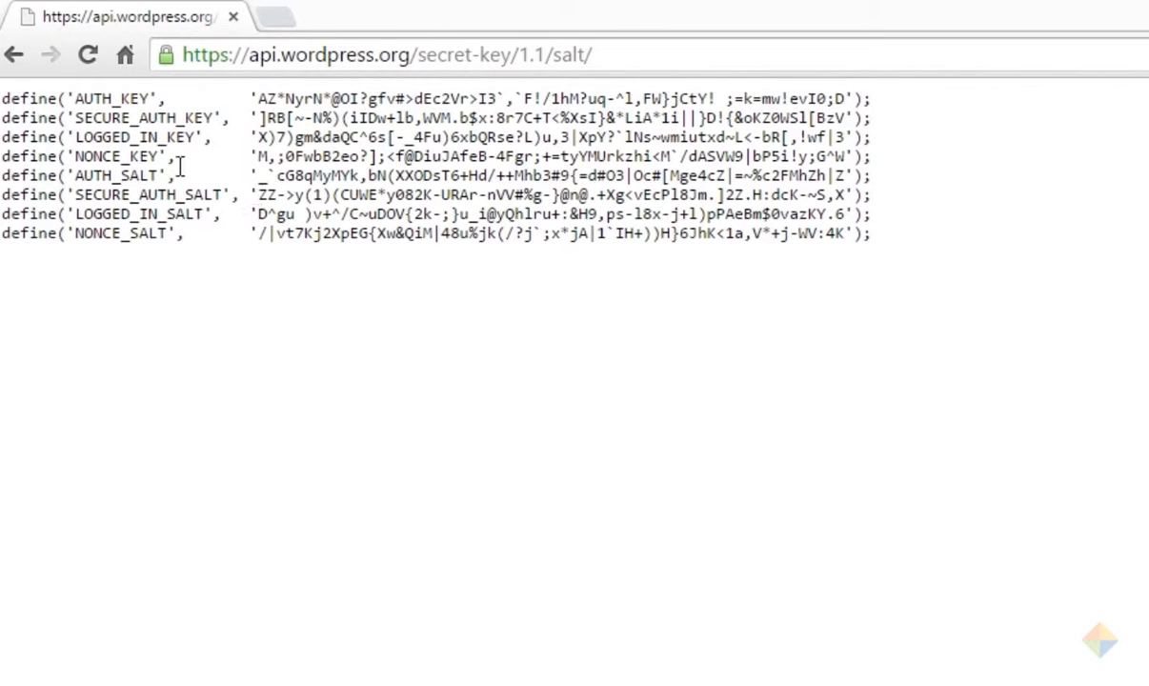
{"action": "left_click_drag", "start_coordinate": [4, 95], "coordinate": [875, 234]}
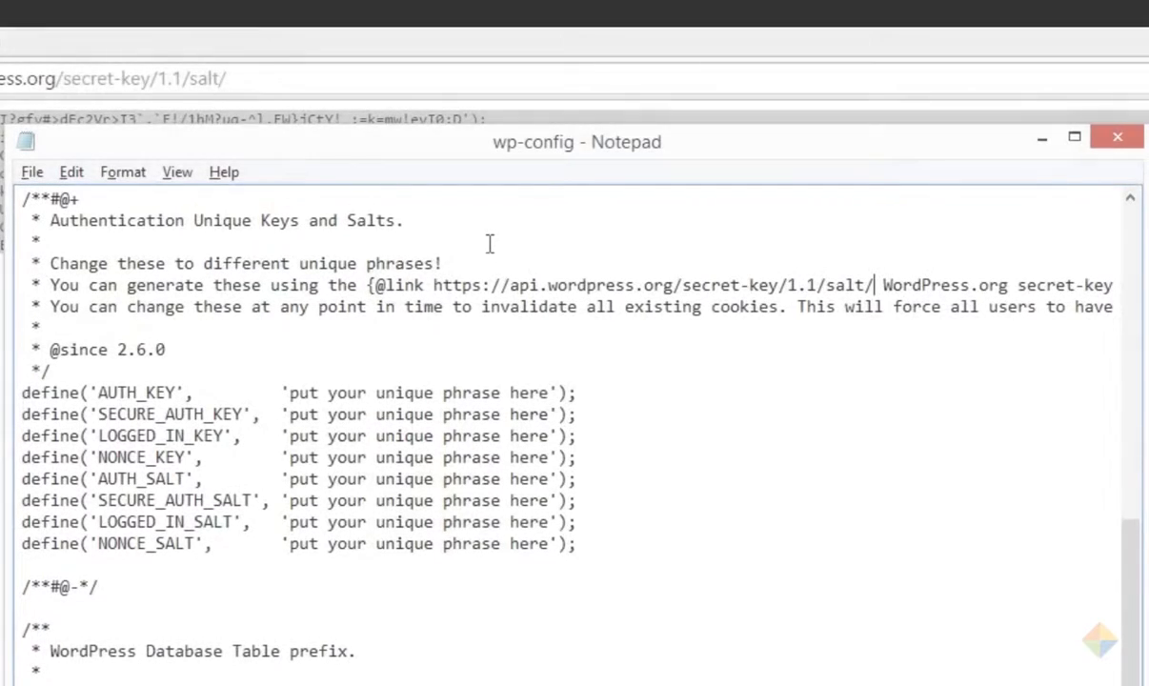
Step: Paste the generated salts over the eight placeholder lines, save wp-config.php, and upload it
{"action": "left_click_drag", "start_coordinate": [21, 386], "coordinate": [579, 550]}
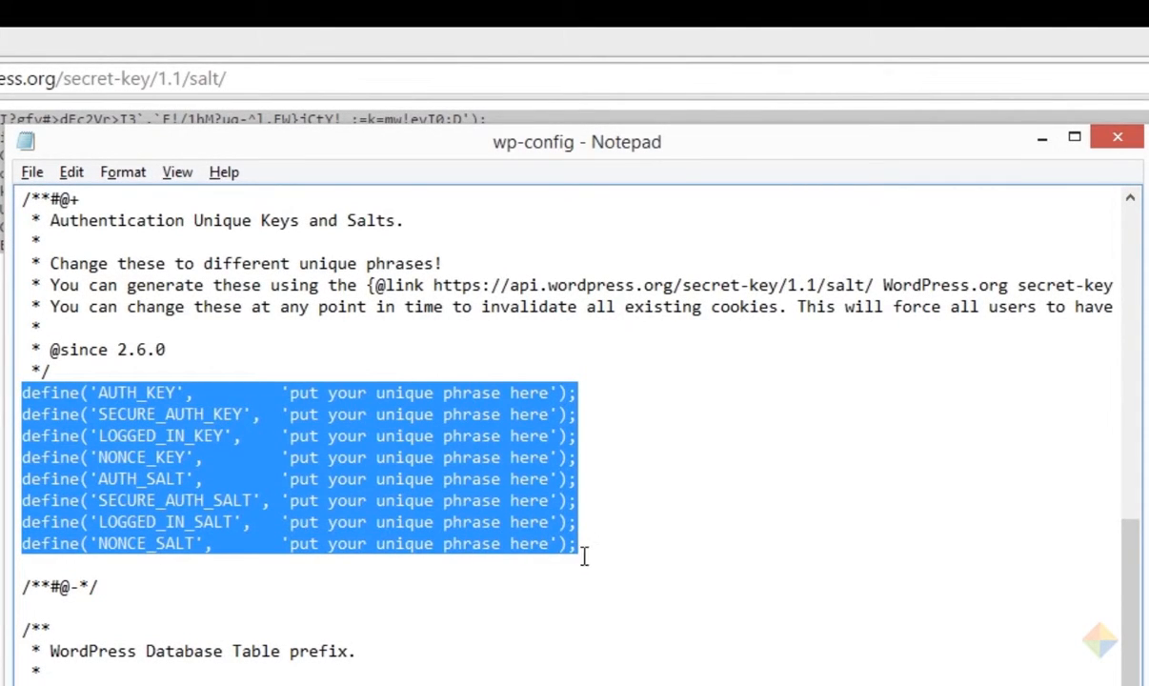
{"action": "key", "text": "ctrl+v"}
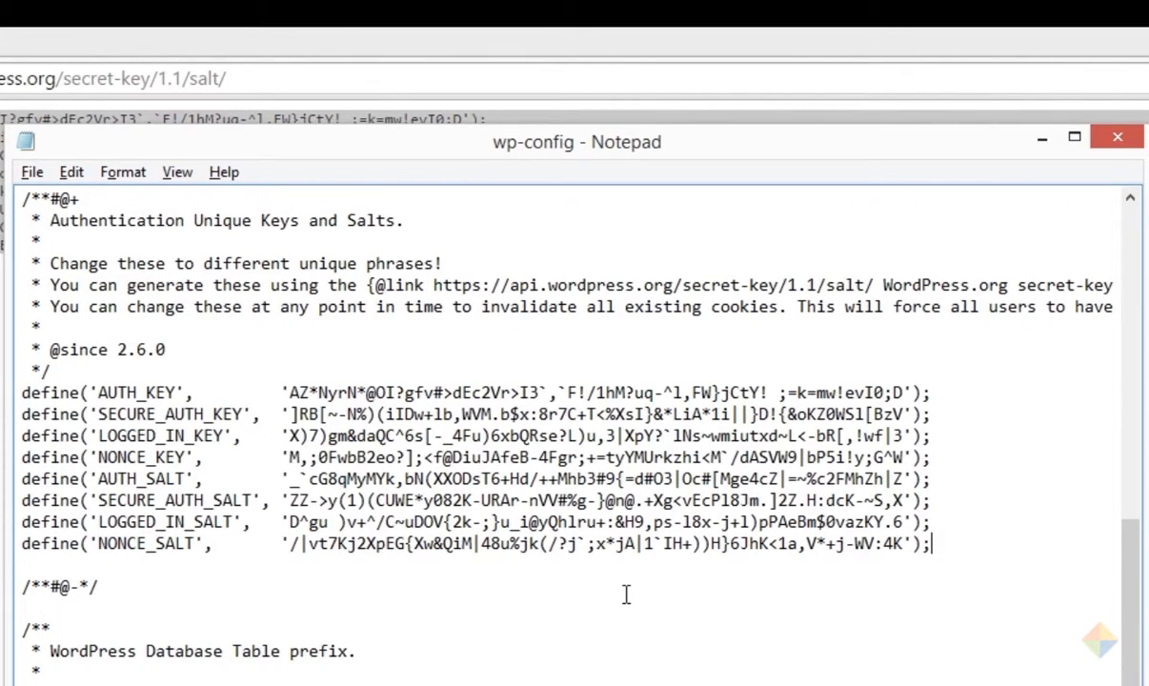
{"action": "left_click", "coordinate": [32, 172]}
{"action": "left_click", "coordinate": [42, 246]}
{"action": "left_click", "coordinate": [1118, 138]}
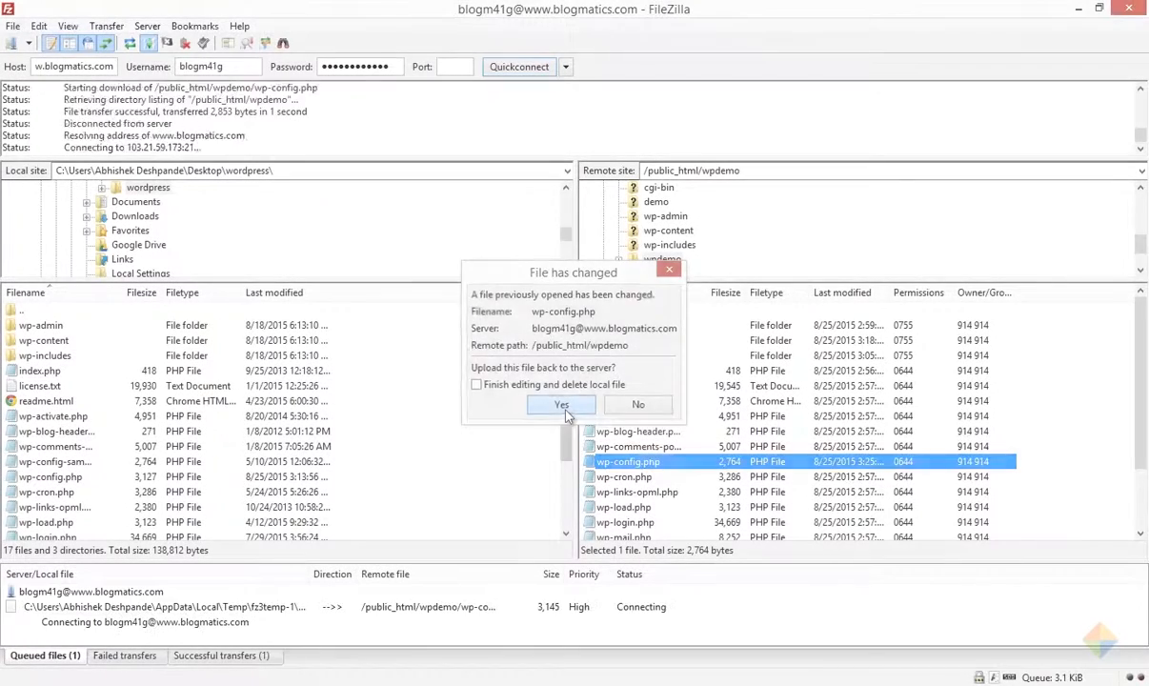
{"action": "left_click", "coordinate": [563, 407]}
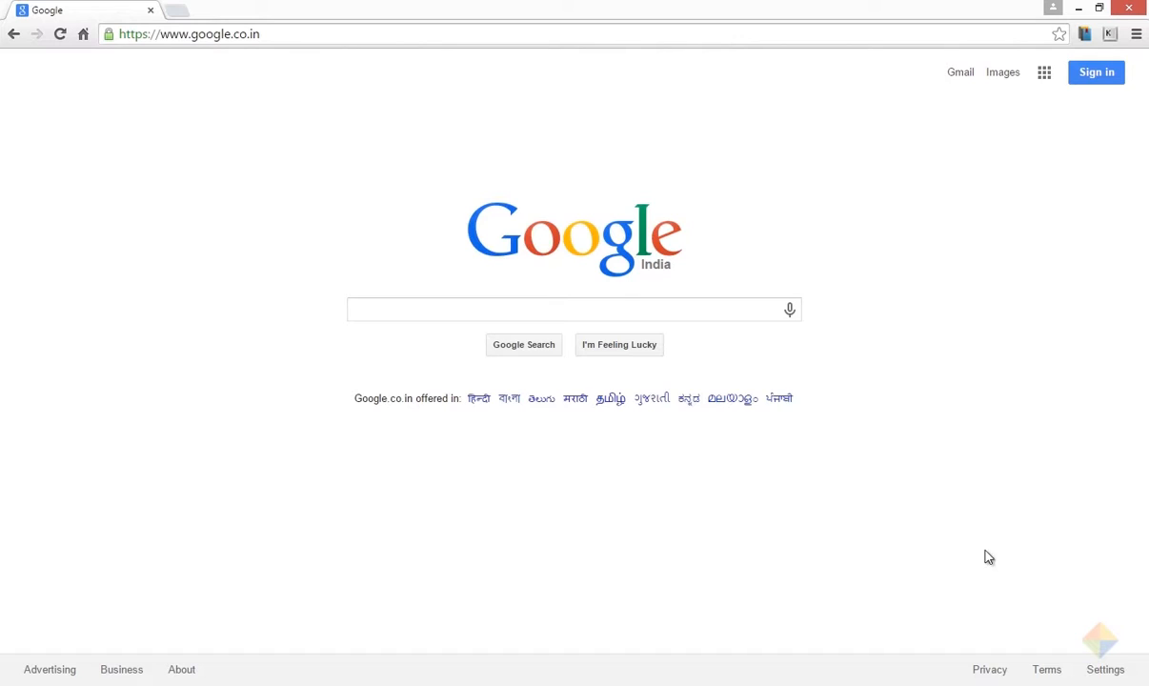
Step: Go to wpdemo.blogmatics.com and continue past the language selection screen
{"action": "left_click", "coordinate": [197, 35]}
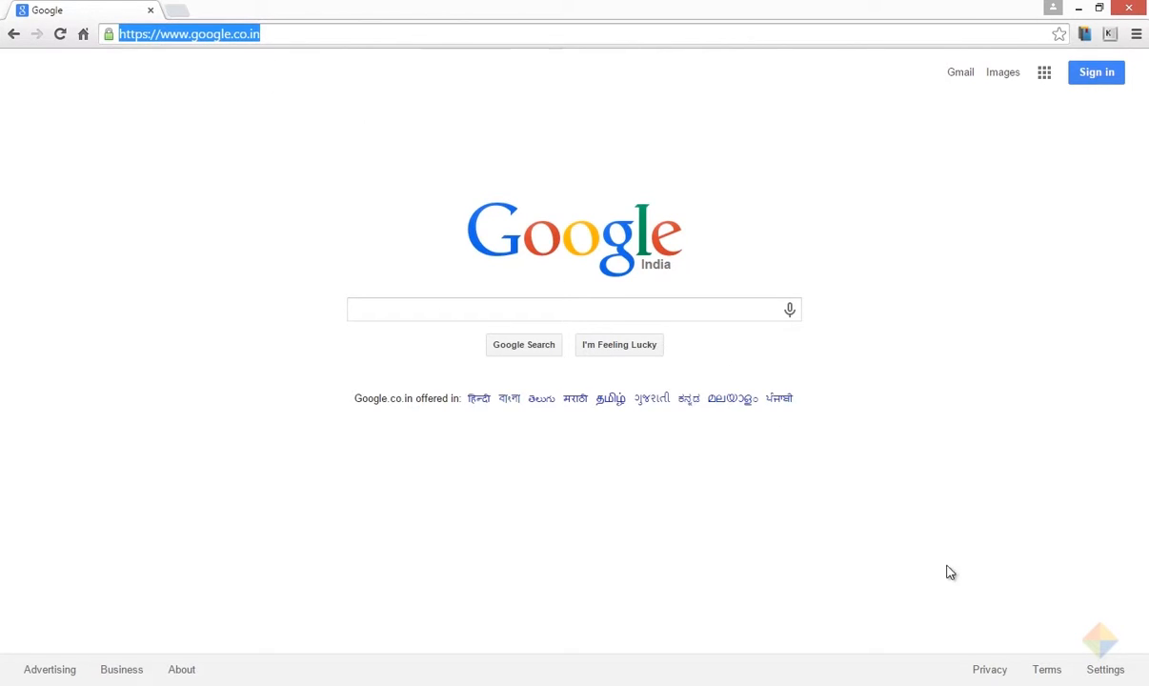
{"action": "type", "text": "wpdemo.blogmatics.com"}
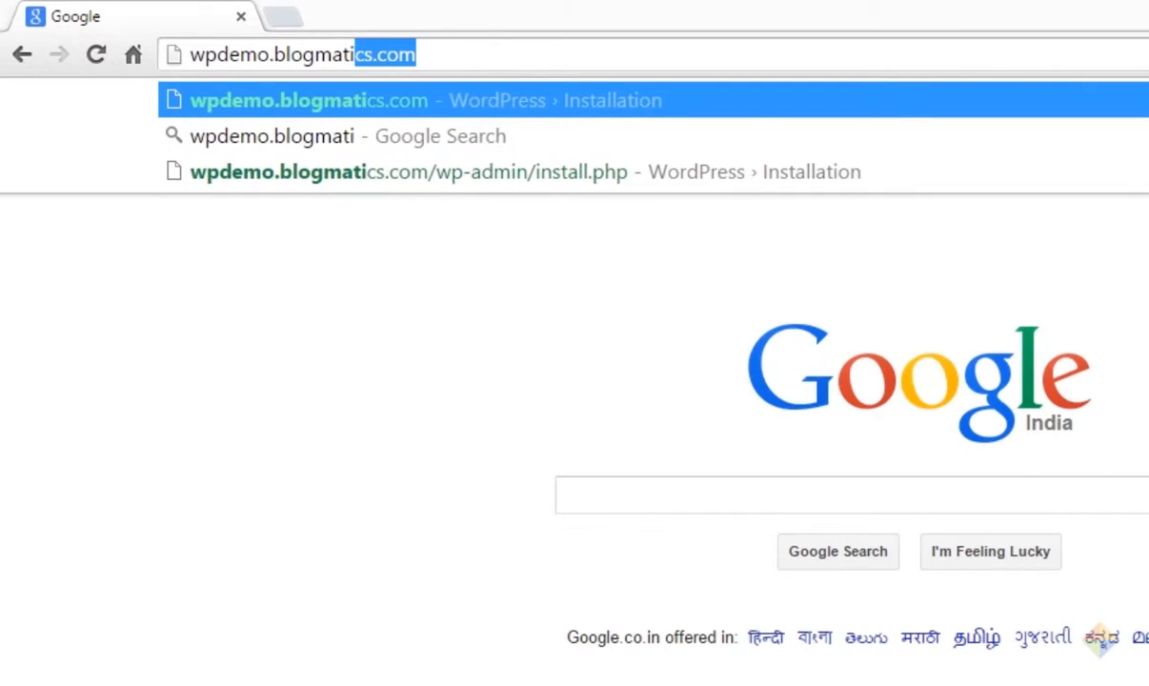
{"action": "key", "text": "Return"}
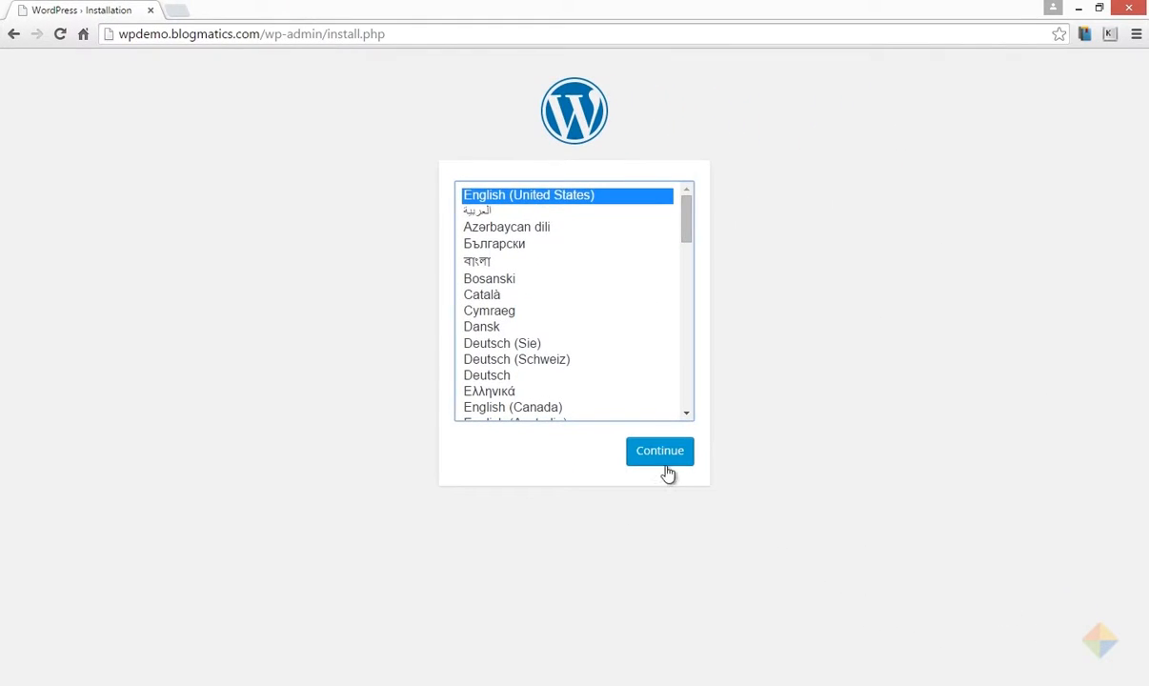
{"action": "left_click", "coordinate": [662, 462]}
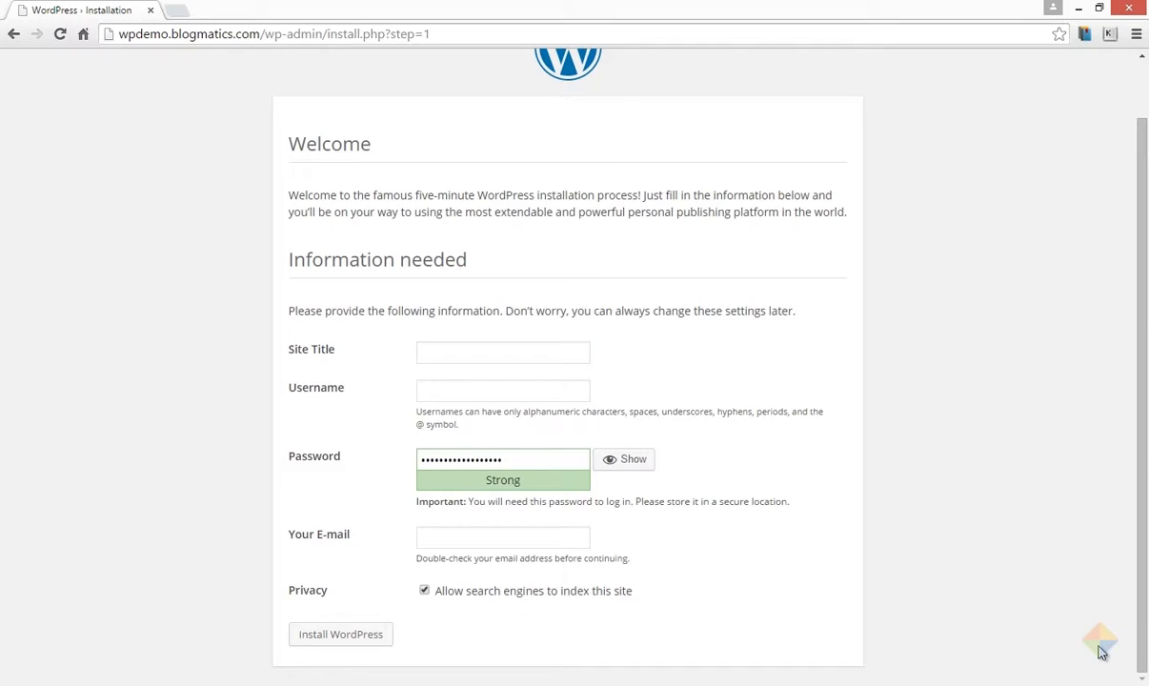
Step: Install WordPress with site title 'WP Demo Website', plus the admin username, password and e-mail
{"action": "left_click", "coordinate": [548, 351]}
{"action": "type", "text": "WP Demo Website"}
{"action": "key", "text": "Tab"}
{"action": "type", "text": "wpdemoadmin"}
{"action": "key", "text": "Tab"}
{"action": "type", "text": "wpdemo123456"}
{"action": "key", "text": "Tab"}
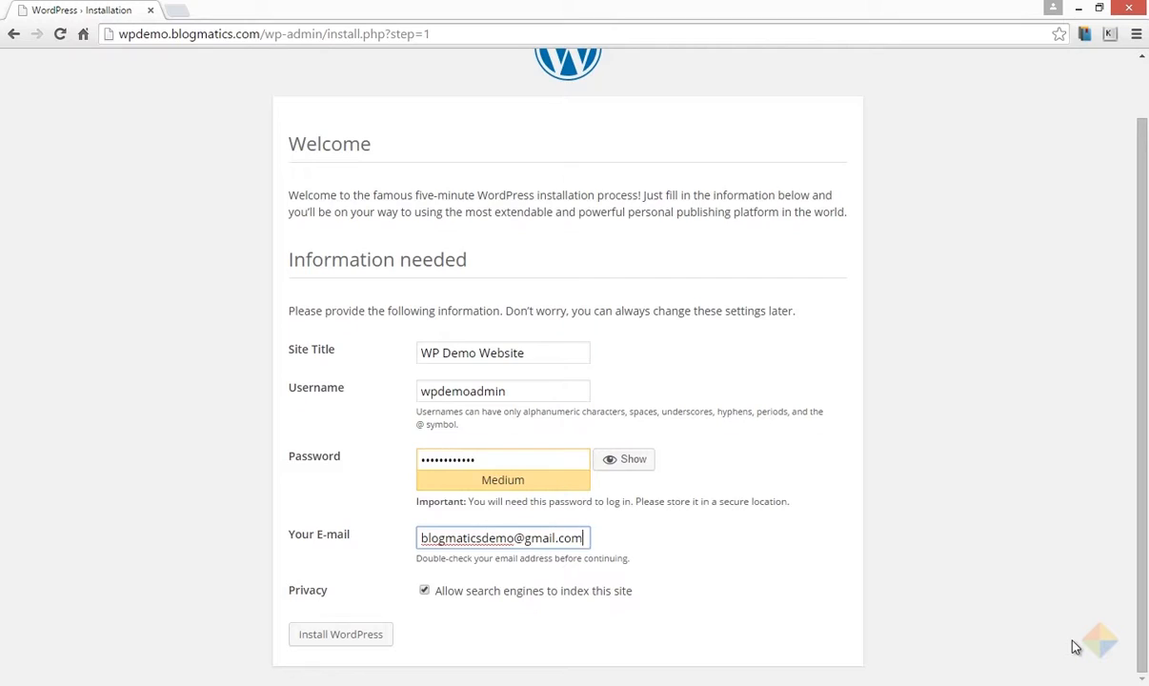
{"action": "left_click", "coordinate": [329, 638]}
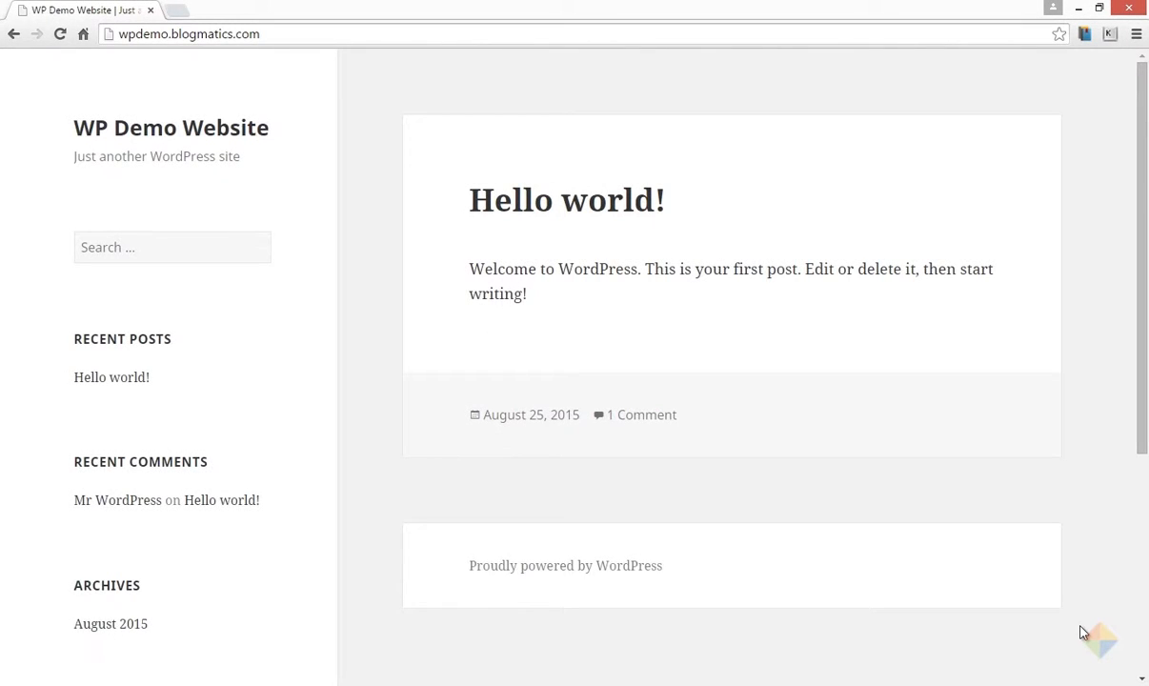
Step: Open the site's /wp-admin page and log in with the admin username and password
{"action": "left_click", "coordinate": [292, 36]}
{"action": "left_click", "coordinate": [293, 36]}
{"action": "type", "text": "/wp-admin"}
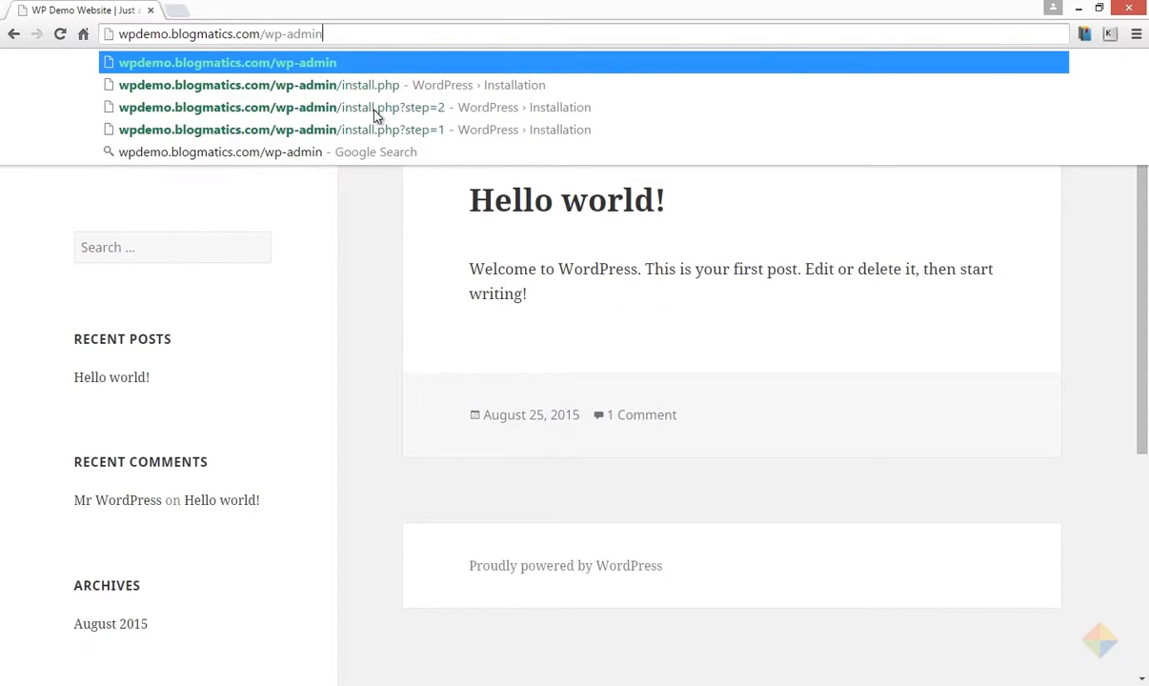
{"action": "key", "text": "Return"}
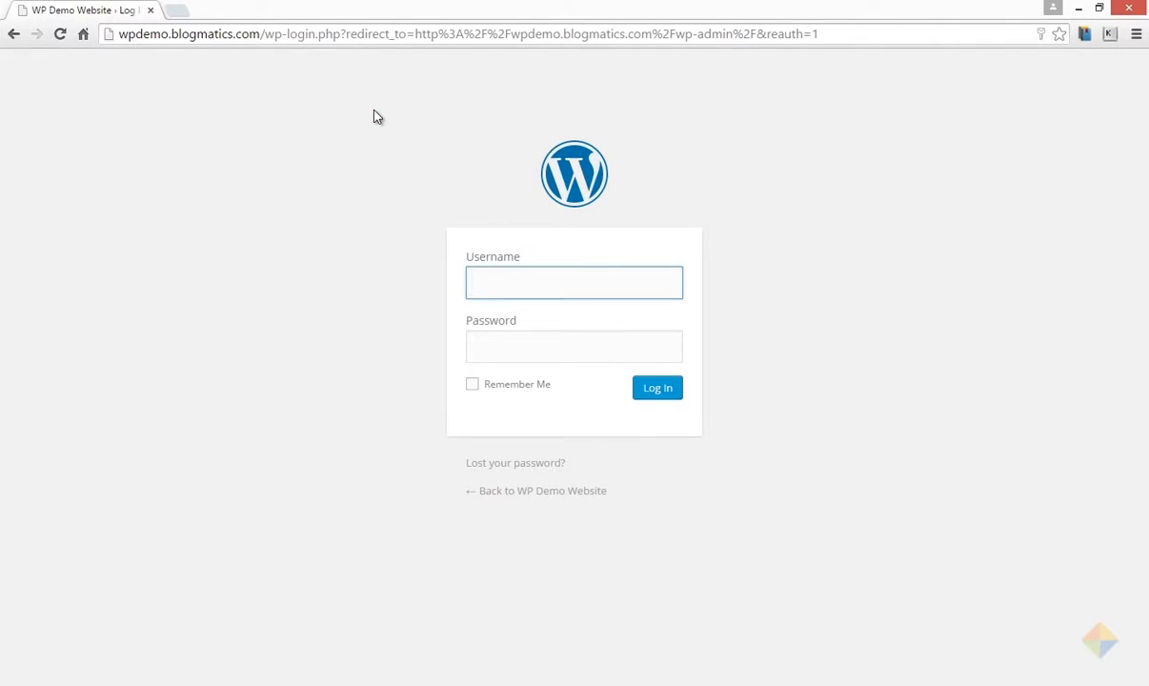
{"action": "type", "text": "wpdemoadmin"}
{"action": "key", "text": "Tab"}
{"action": "type", "text": "***********"}
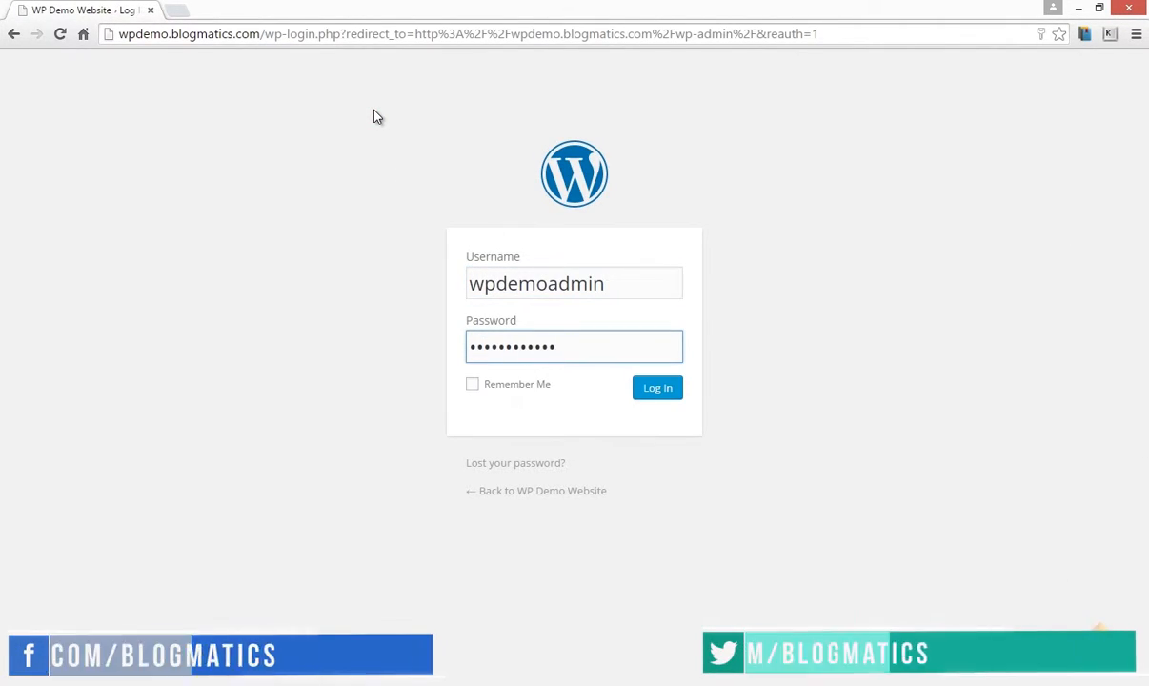
{"action": "left_click", "coordinate": [659, 390]}
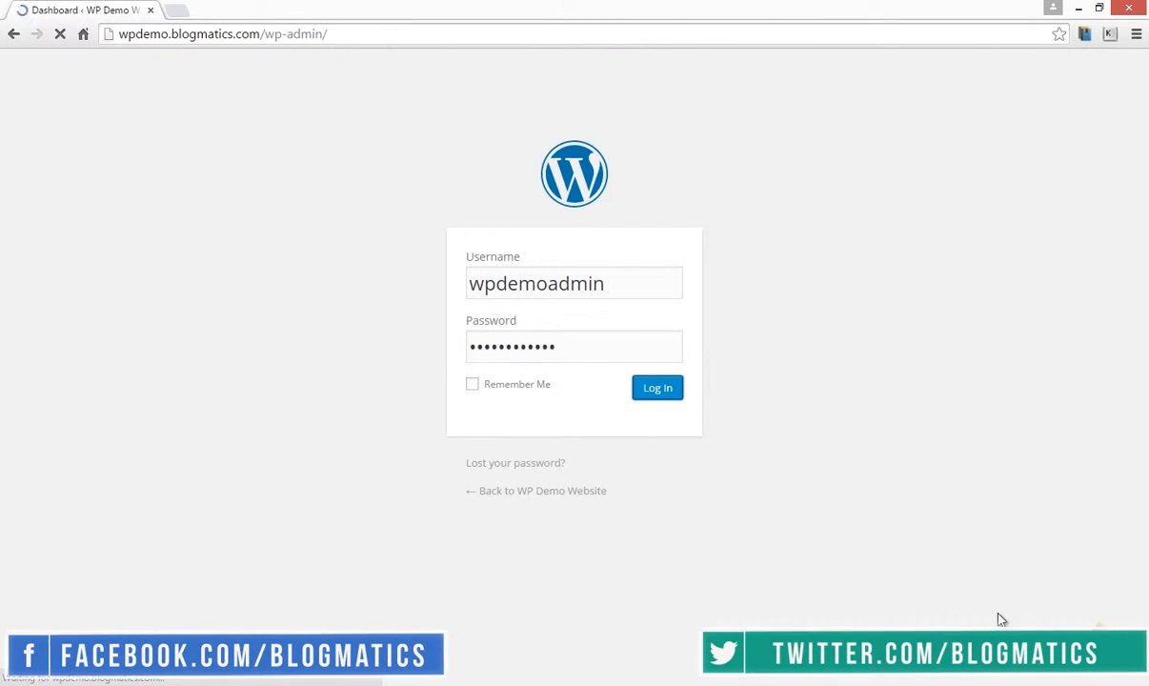